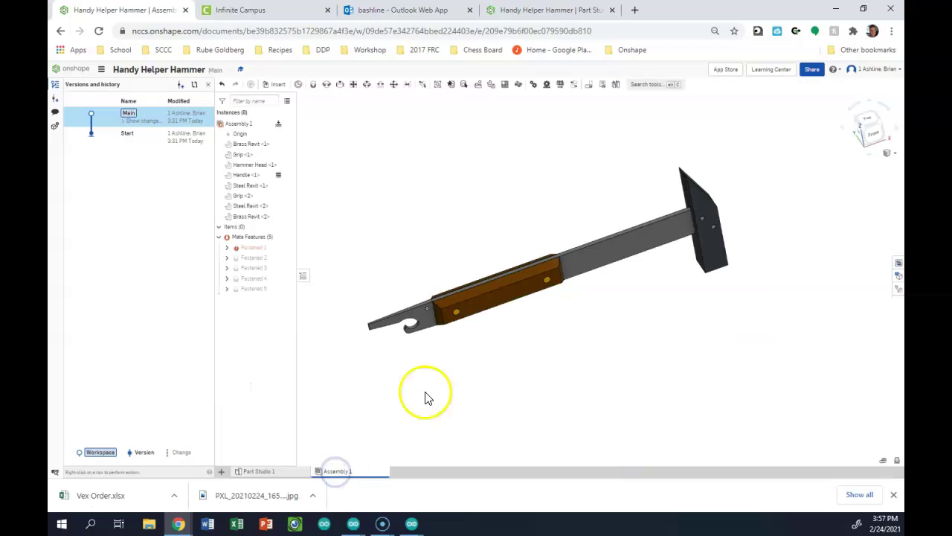
{"action": "mouse_move", "coordinate": [587, 308]}
{"action": "right_mouse_down"}
{"action": "mouse_move", "coordinate": [567, 377]}
{"action": "mouse_move", "coordinate": [597, 293]}
{"action": "right_mouse_up"}
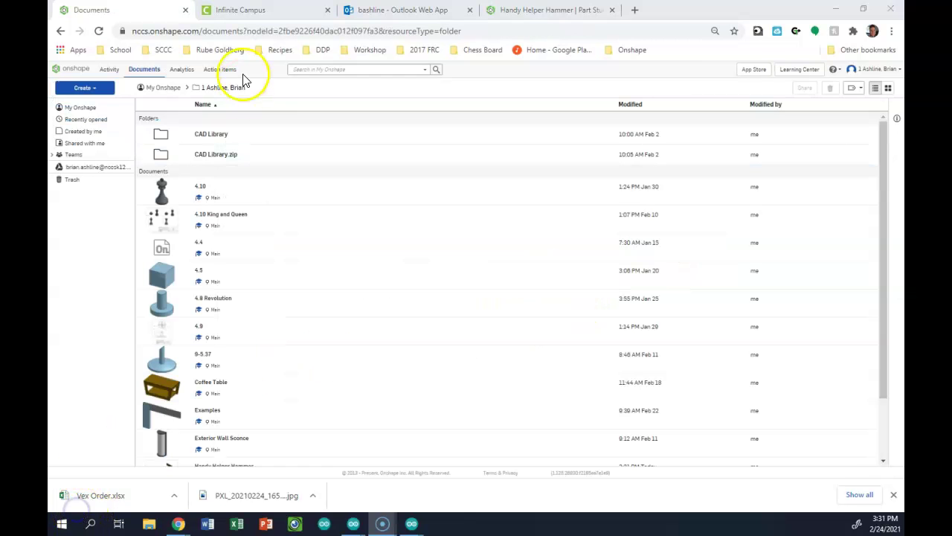
Step: Create a new document named Handy Helper Hammer
{"action": "left_click", "coordinate": [91, 87]}
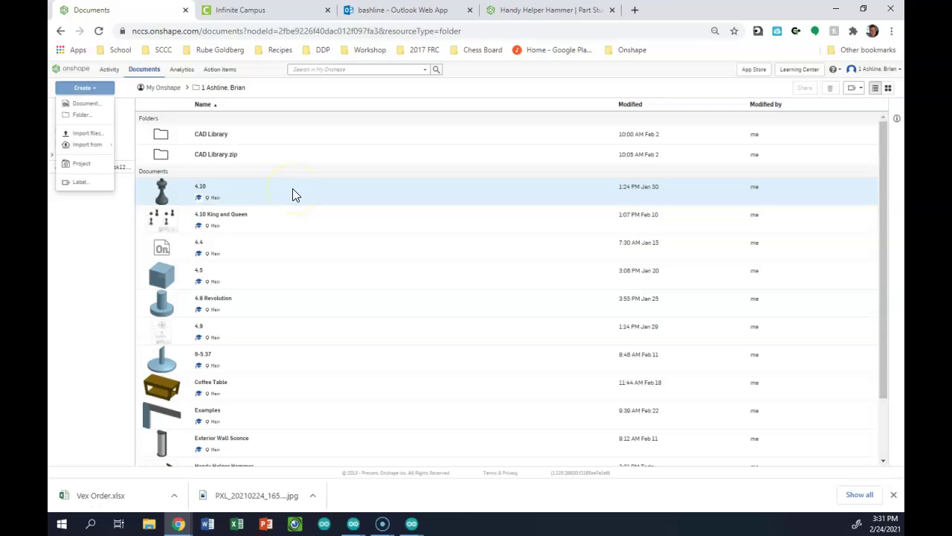
{"action": "left_click", "coordinate": [87, 103]}
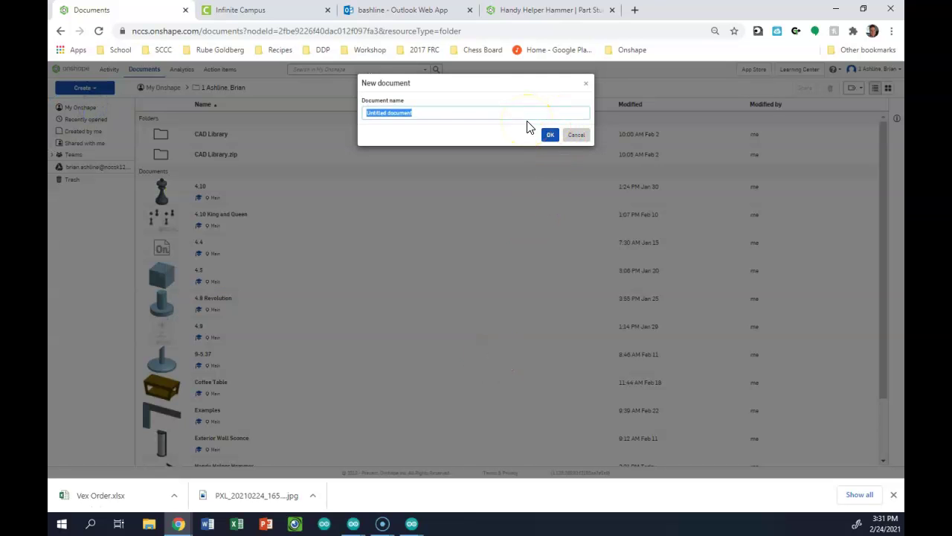
{"action": "type", "text": "Handy Helper Hammer"}
{"action": "key", "text": "Return"}
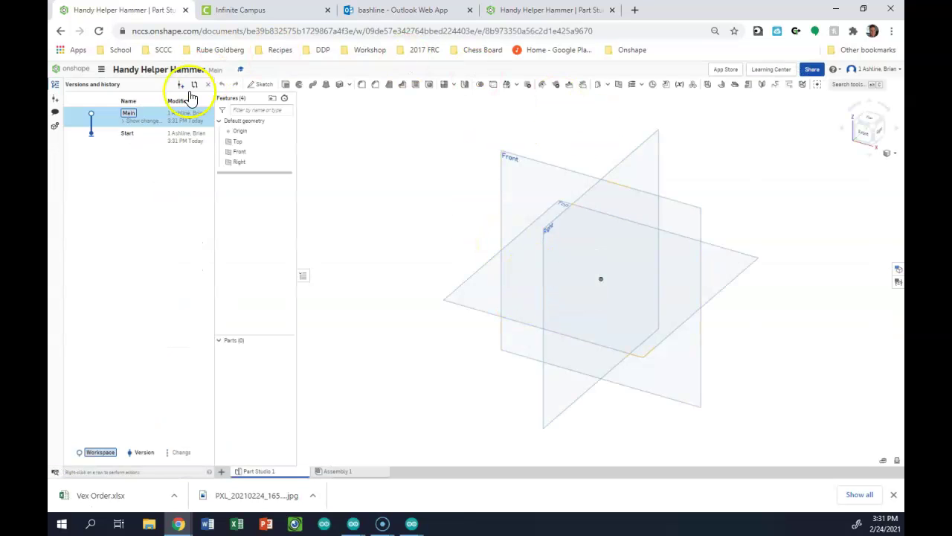
Step: Sketch a rectangle on the Front plane starting at the origin, 9.5 in long and about 1.1 in high
{"action": "left_click", "coordinate": [264, 84]}
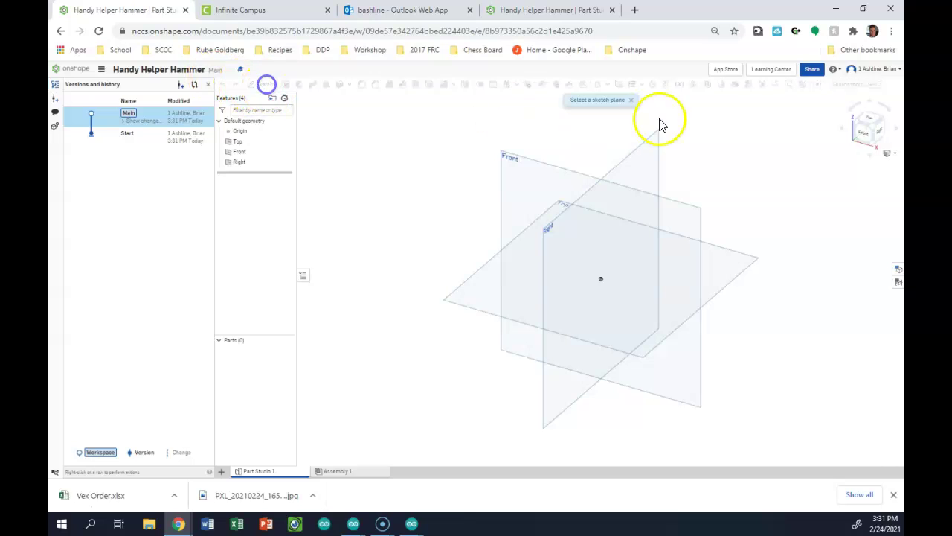
{"action": "left_click", "coordinate": [567, 170]}
{"action": "left_click", "coordinate": [878, 121]}
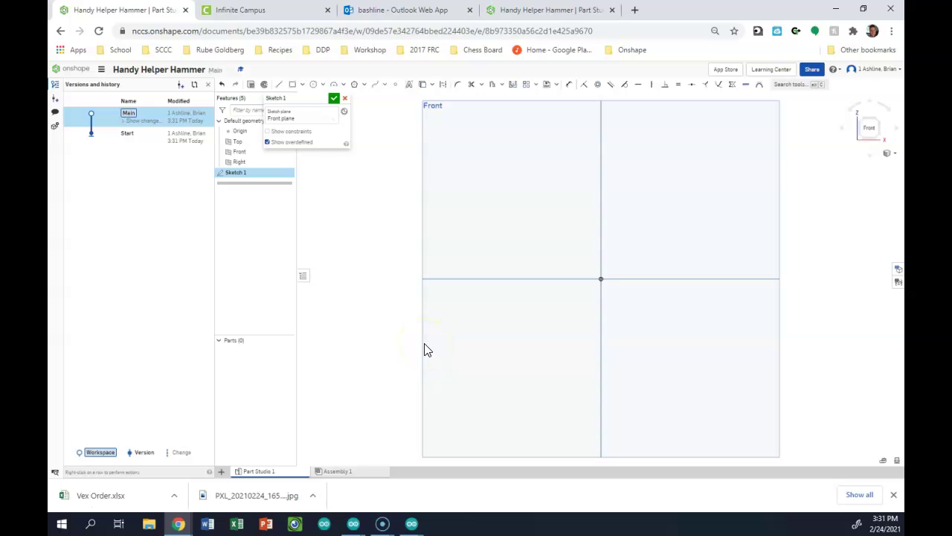
{"action": "left_click", "coordinate": [291, 85]}
{"action": "left_click", "coordinate": [601, 279]}
{"action": "left_click", "coordinate": [801, 214]}
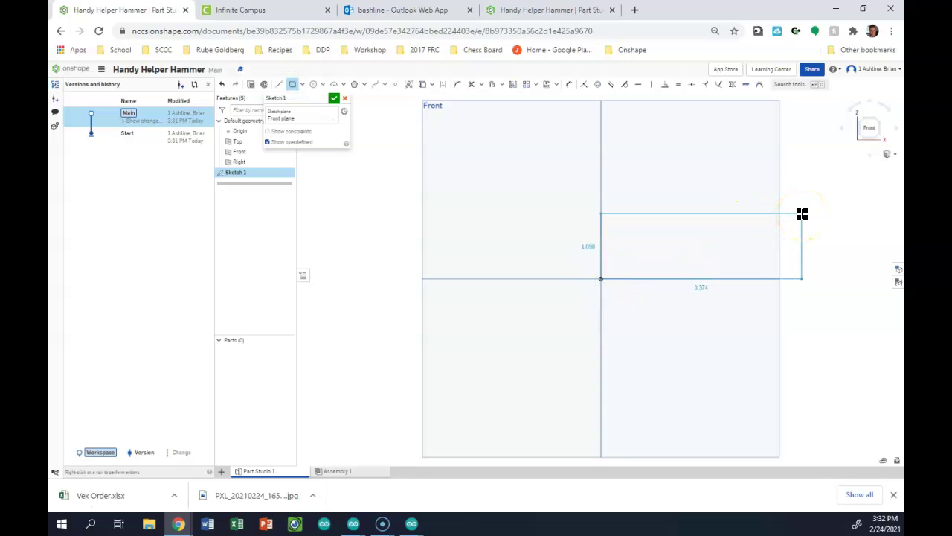
{"action": "left_click", "coordinate": [802, 214]}
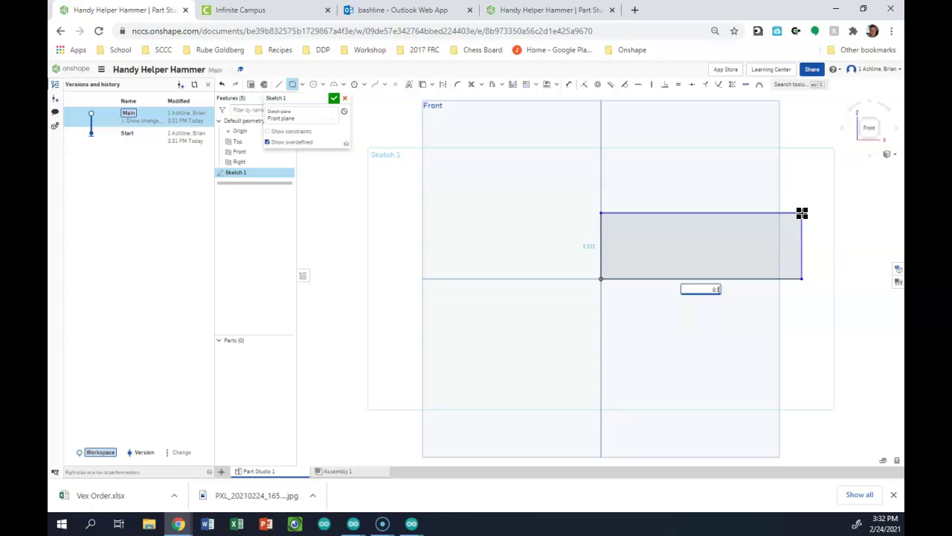
{"action": "key", "text": "Return"}
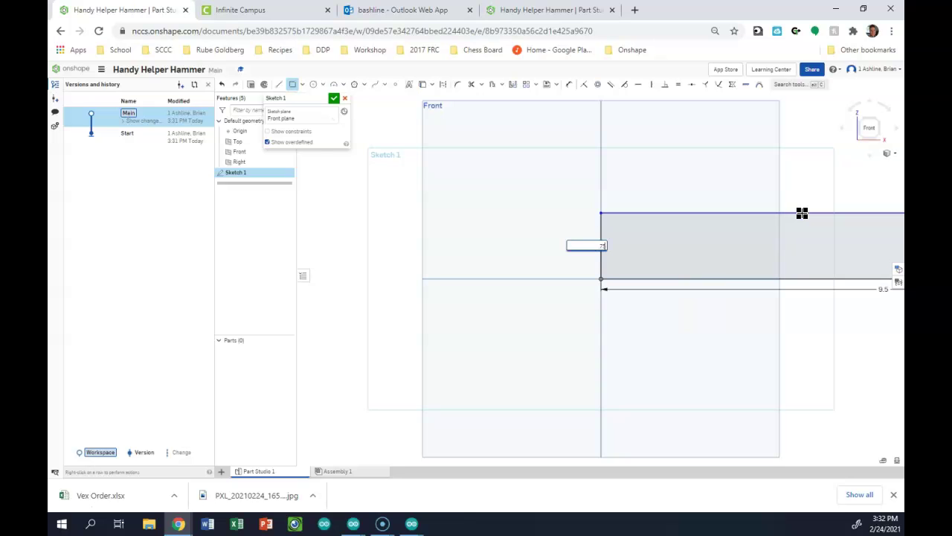
{"action": "left_click", "coordinate": [335, 97]}
Step: Extrude the rectangle as a new solid with a blind depth of 0.125 in
{"action": "scroll", "coordinate": [312, 269], "scroll_direction": "down", "scroll_amount": 4}
{"action": "scroll", "coordinate": [429, 272], "scroll_direction": "up", "scroll_amount": 2}
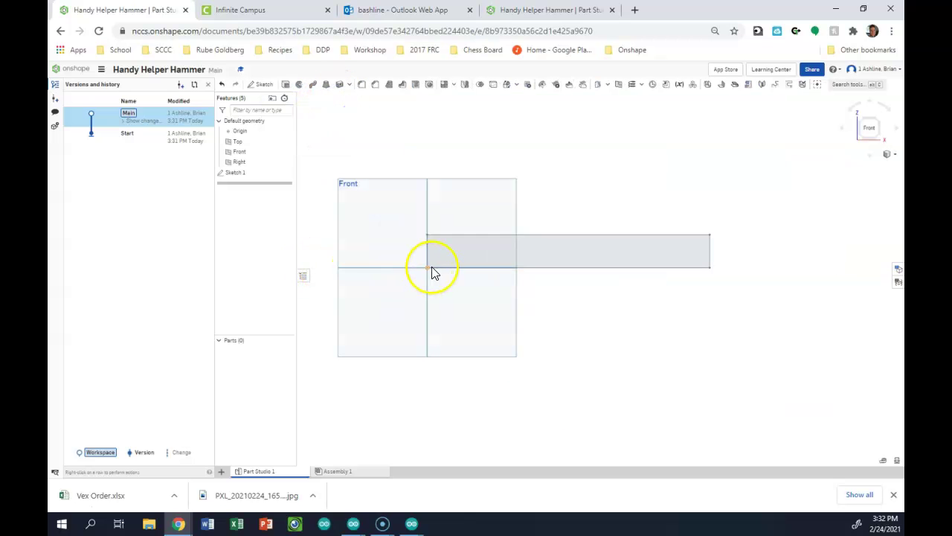
{"action": "scroll", "coordinate": [434, 272], "scroll_direction": "up", "scroll_amount": 2}
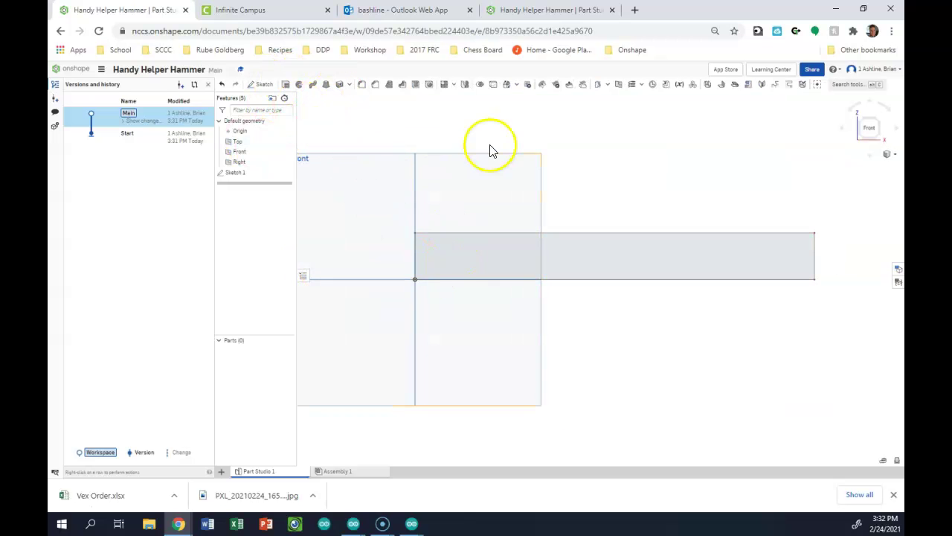
{"action": "right_click_drag", "start_coordinate": [719, 163], "coordinate": [702, 166]}
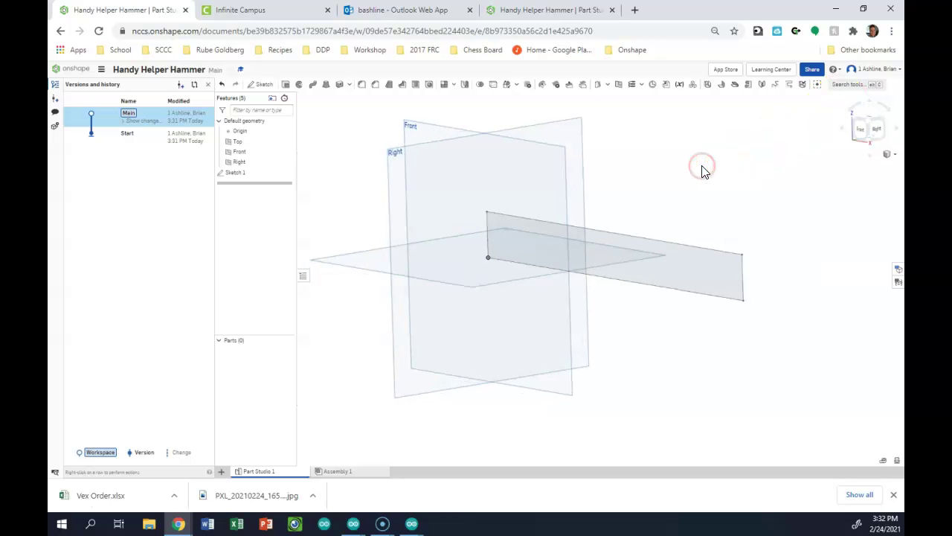
{"action": "key", "text": "shift+e"}
{"action": "left_click", "coordinate": [526, 239]}
{"action": "left_click", "coordinate": [336, 163]}
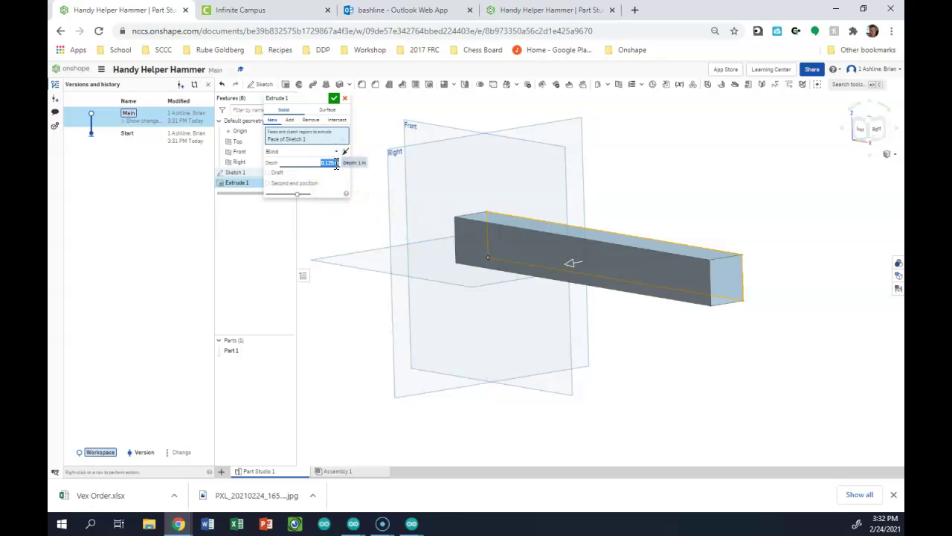
{"action": "left_click", "coordinate": [334, 98]}
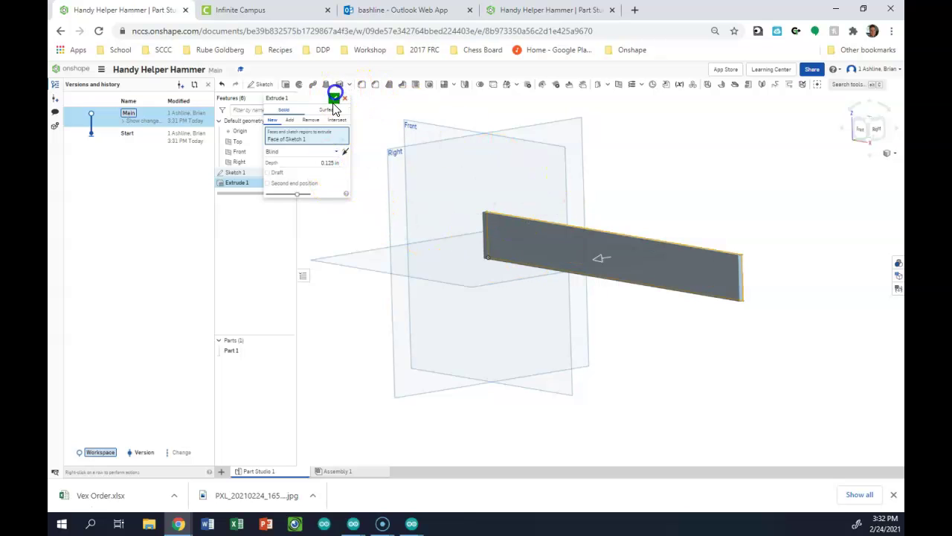
{"action": "left_click", "coordinate": [334, 98]}
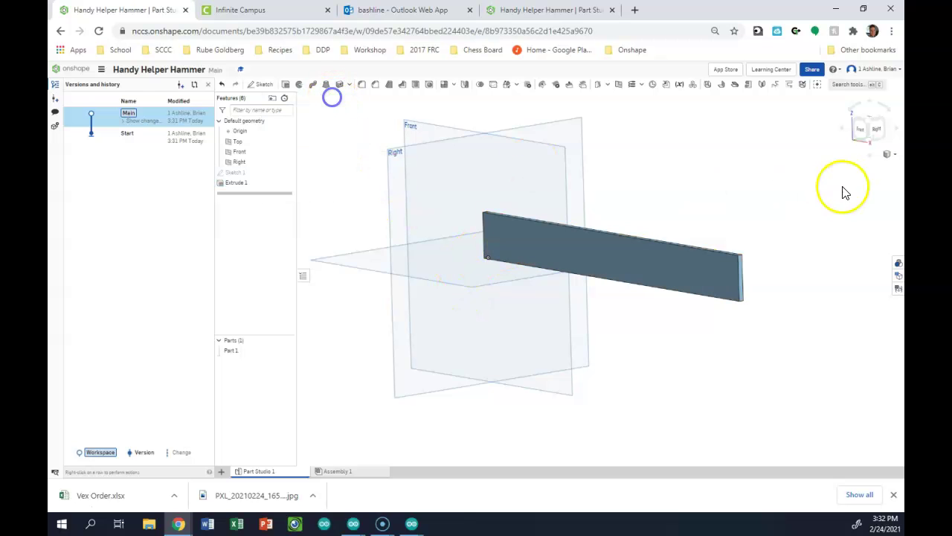
Step: Start a sketch on the bar's front face and place two points along its middle
{"action": "left_click", "coordinate": [857, 131]}
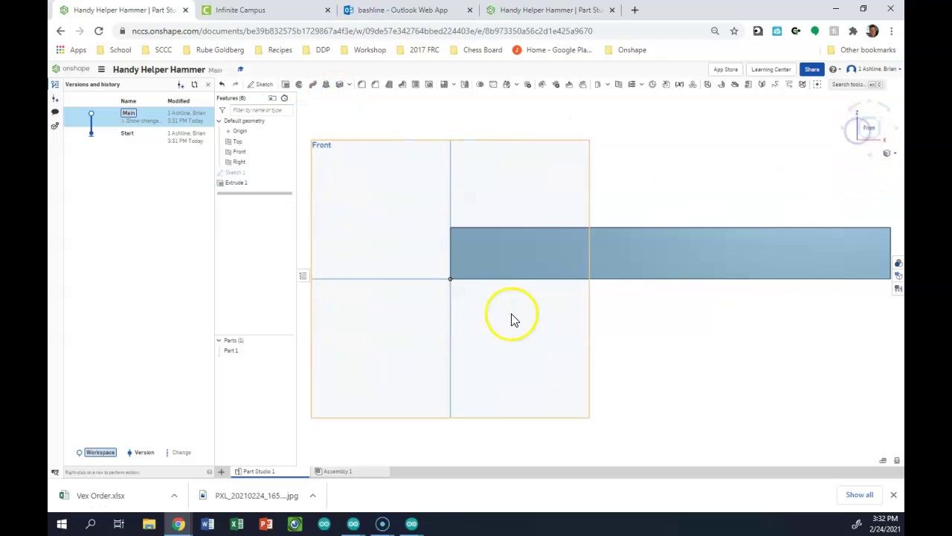
{"action": "left_click", "coordinate": [265, 84]}
{"action": "left_click", "coordinate": [615, 254]}
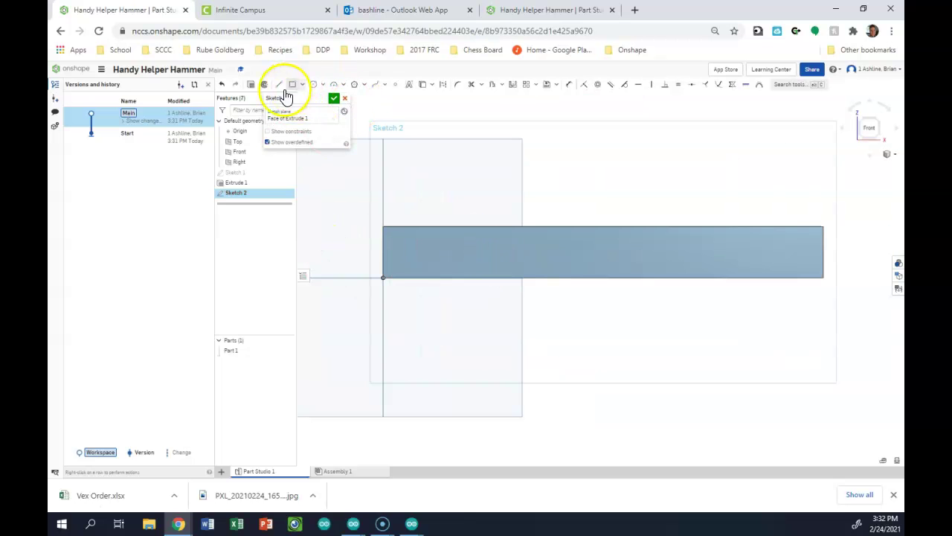
{"action": "left_click", "coordinate": [394, 86]}
{"action": "left_click", "coordinate": [498, 249]}
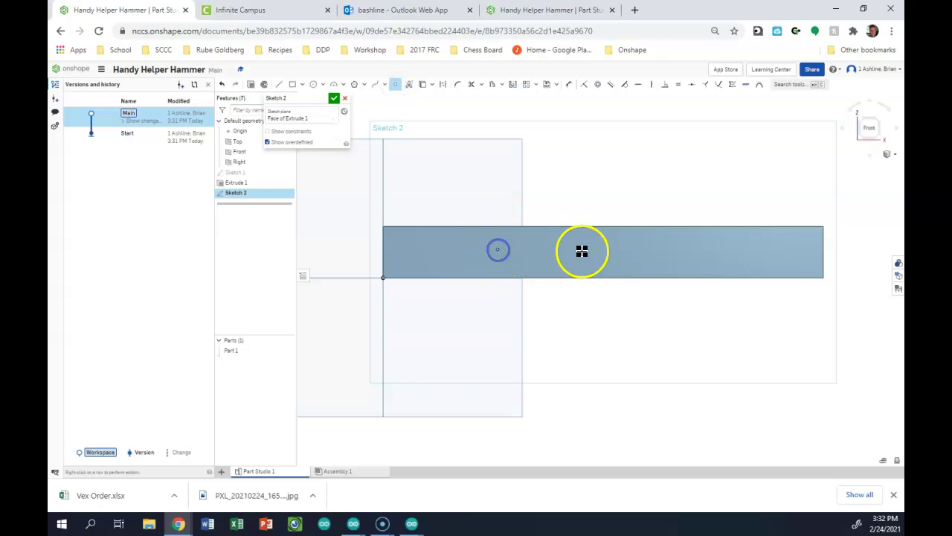
{"action": "left_click", "coordinate": [616, 250]}
Step: Dimension the right point 0.375 in above the bar's lower edge and constrain the two points horizontally
{"action": "key", "text": "d"}
{"action": "left_click", "coordinate": [617, 250]}
{"action": "left_click", "coordinate": [610, 278]}
{"action": "left_click", "coordinate": [622, 316]}
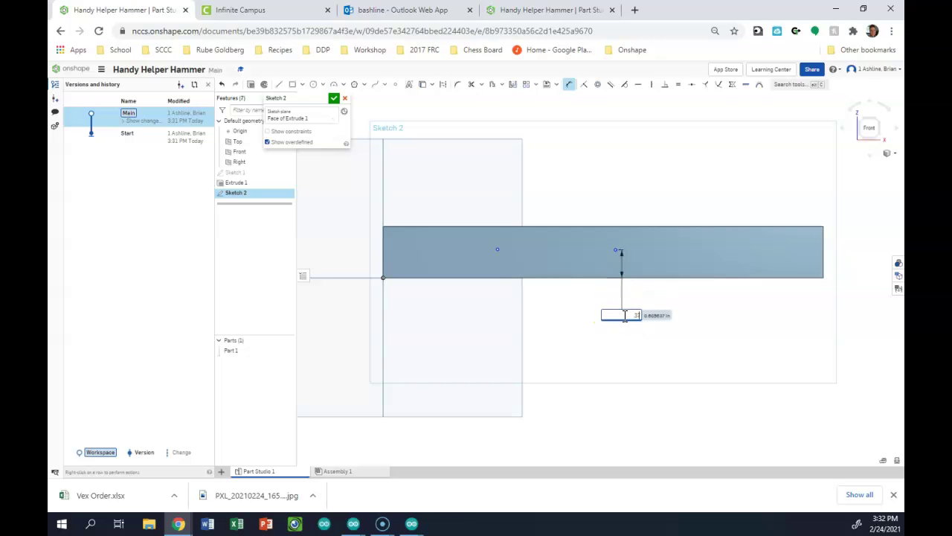
{"action": "left_click", "coordinate": [637, 84]}
{"action": "left_click", "coordinate": [594, 258]}
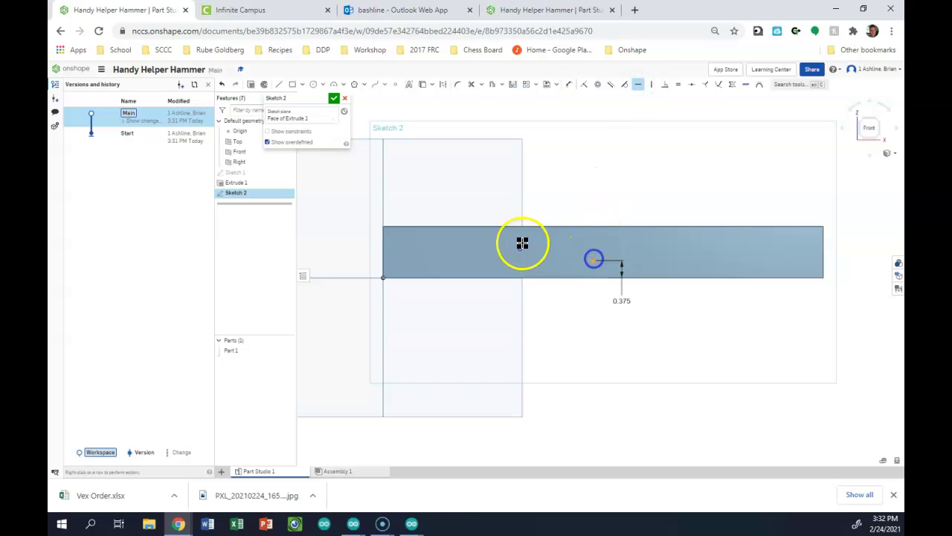
{"action": "left_click", "coordinate": [520, 250]}
Step: Dimension the points 2.5 in apart and the left point 2.25 in from the bar's left end, and finish the sketch
{"action": "key", "text": "d"}
{"action": "left_click", "coordinate": [518, 261]}
{"action": "left_click", "coordinate": [596, 260]}
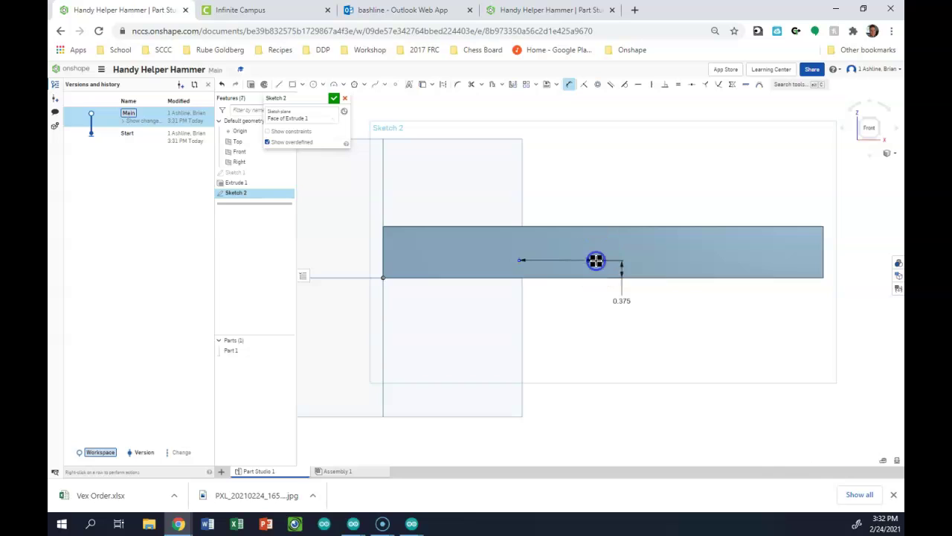
{"action": "left_click", "coordinate": [552, 199]}
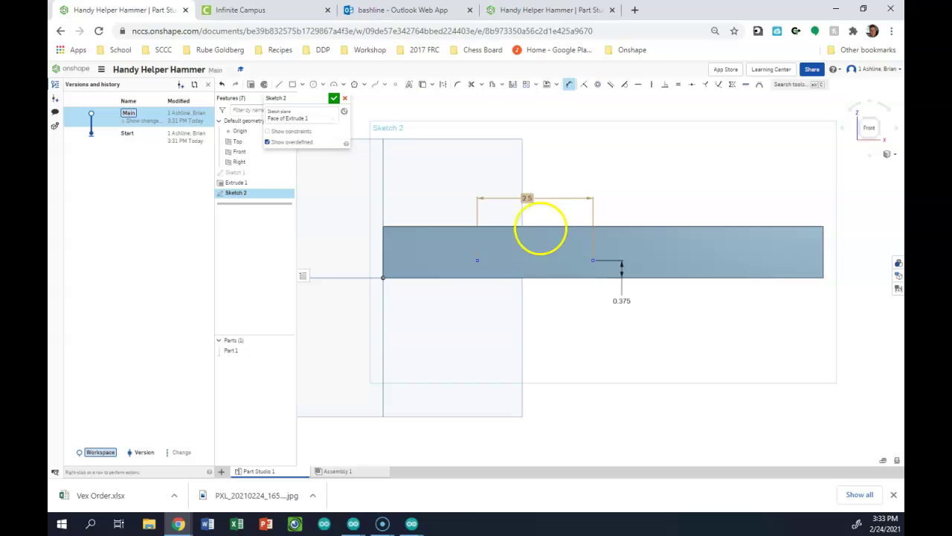
{"action": "left_click", "coordinate": [477, 260]}
{"action": "left_click", "coordinate": [383, 249]}
{"action": "left_click", "coordinate": [427, 200]}
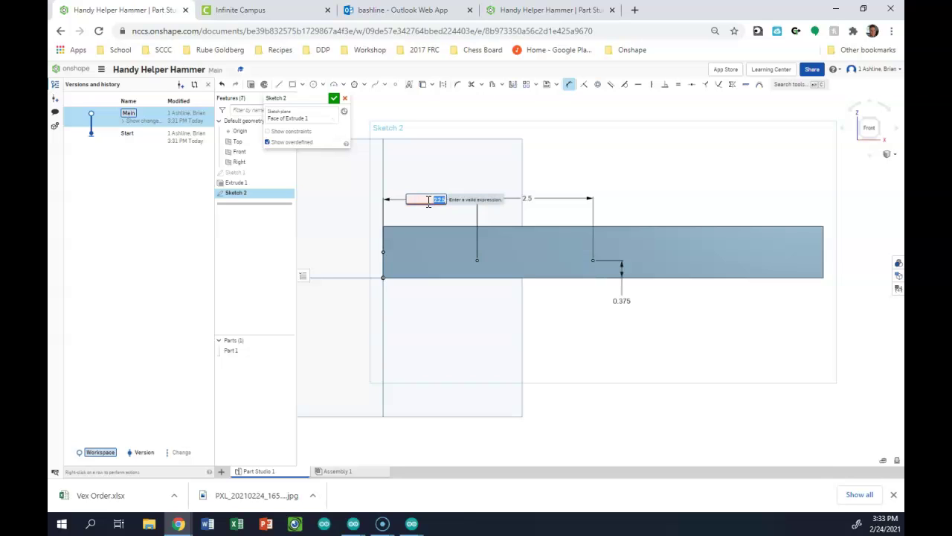
{"action": "key", "text": "Return"}
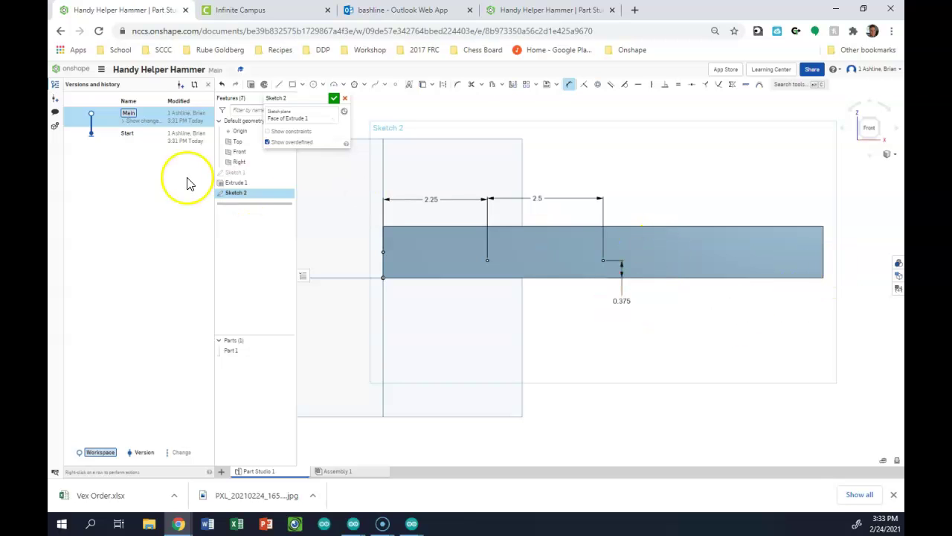
{"action": "left_click", "coordinate": [334, 102]}
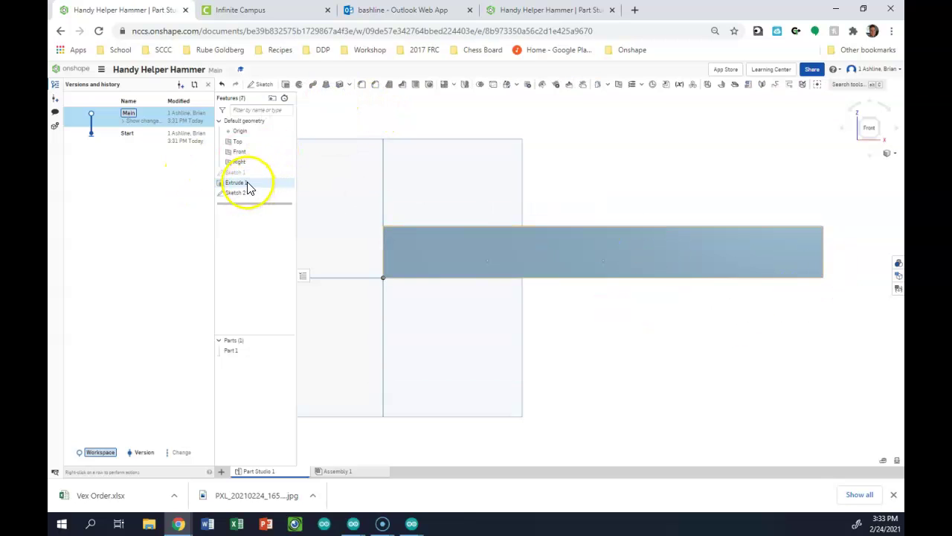
Step: Edit the bar's base sketch and dimension the rectangle's height as 0.75 in
{"action": "double_click", "coordinate": [248, 182]}
{"action": "key", "text": "Escape"}
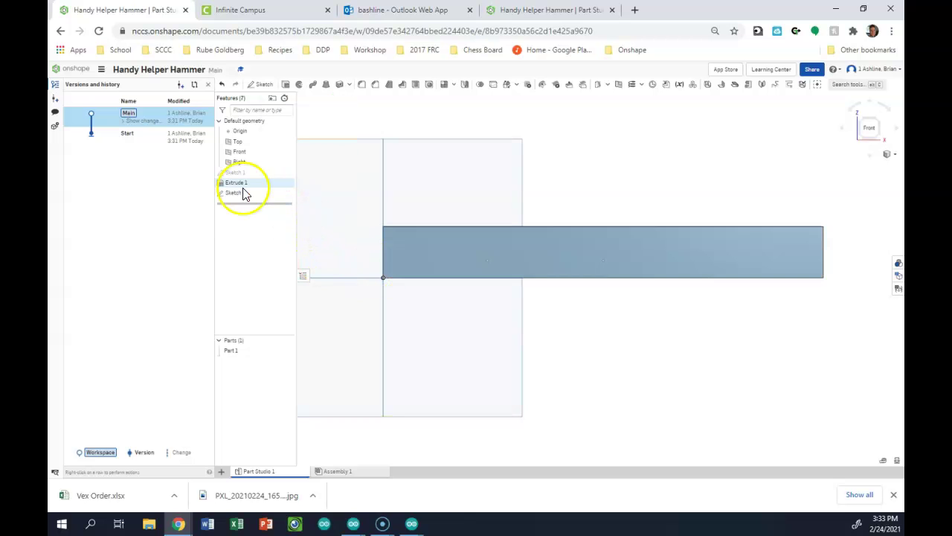
{"action": "left_click", "coordinate": [233, 175]}
{"action": "double_click", "coordinate": [234, 176]}
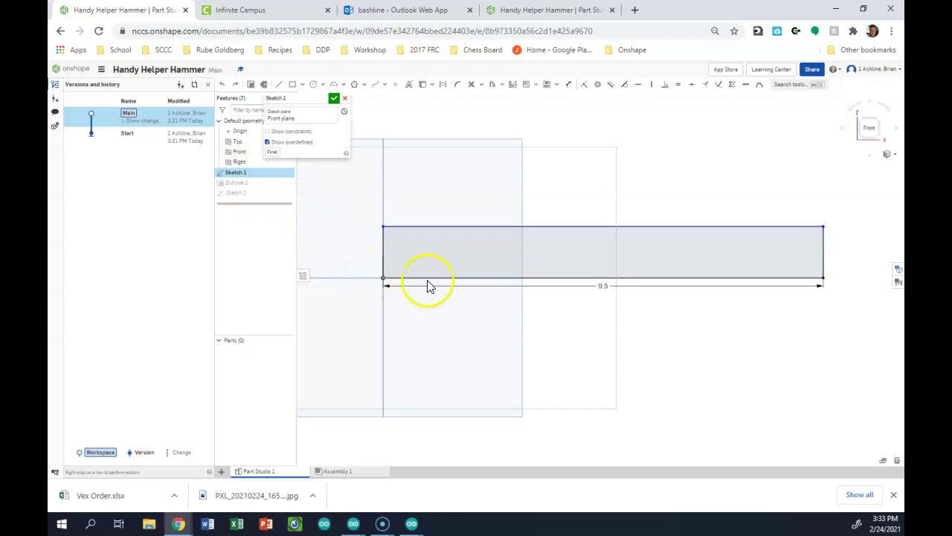
{"action": "left_click", "coordinate": [383, 238]}
{"action": "left_click", "coordinate": [356, 262]}
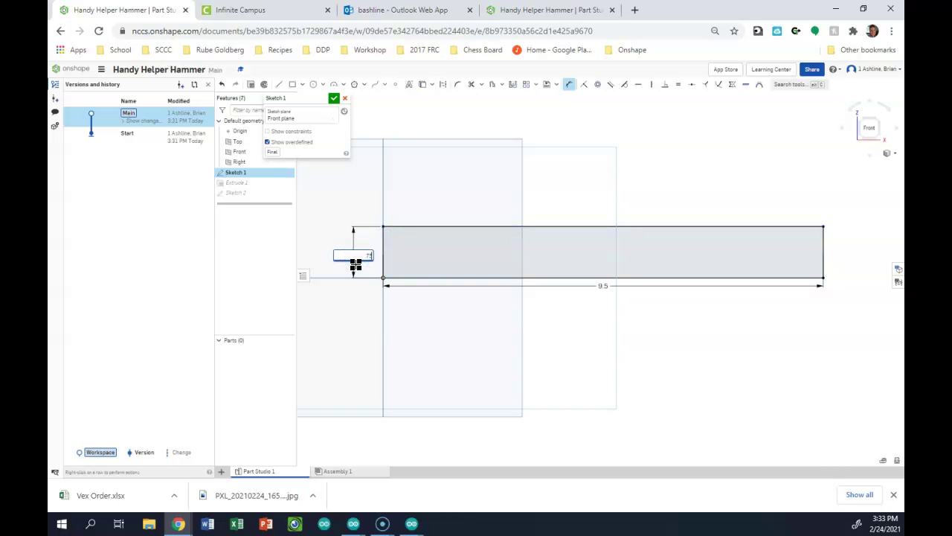
{"action": "type", "text": "0.75"}
{"action": "key", "text": "Return"}
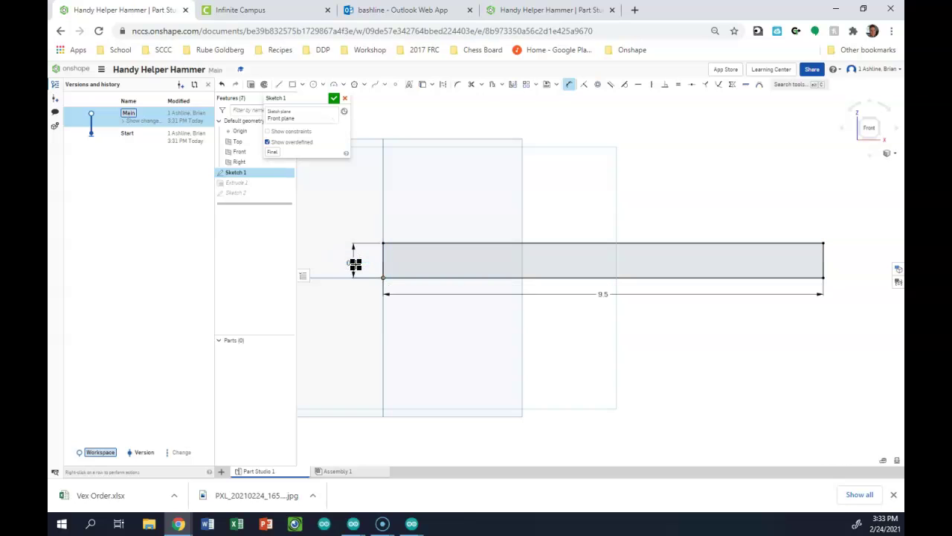
{"action": "left_click", "coordinate": [334, 98]}
Step: Add simple through holes at both points of the second sketch, using the ANSI standard, drilled type and 3/16 size
{"action": "left_click", "coordinate": [236, 193]}
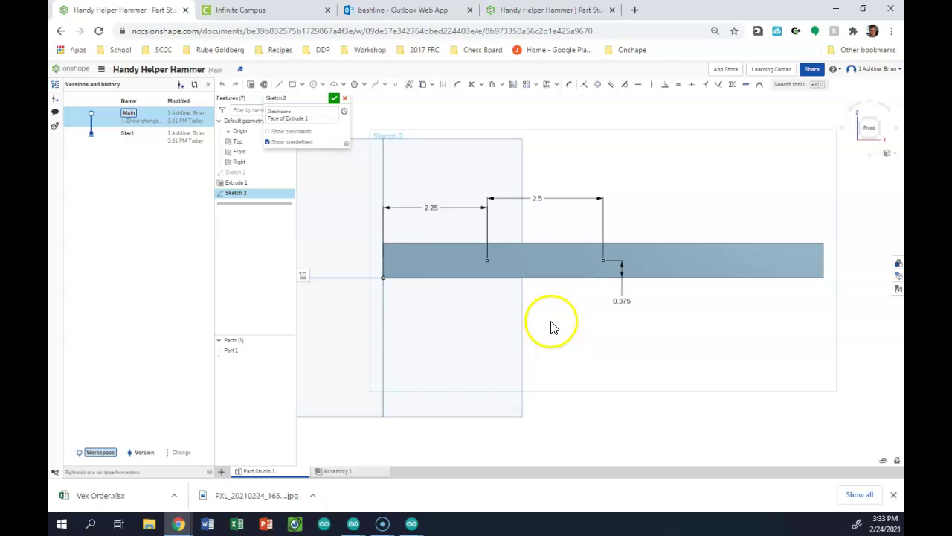
{"action": "left_click", "coordinate": [334, 97]}
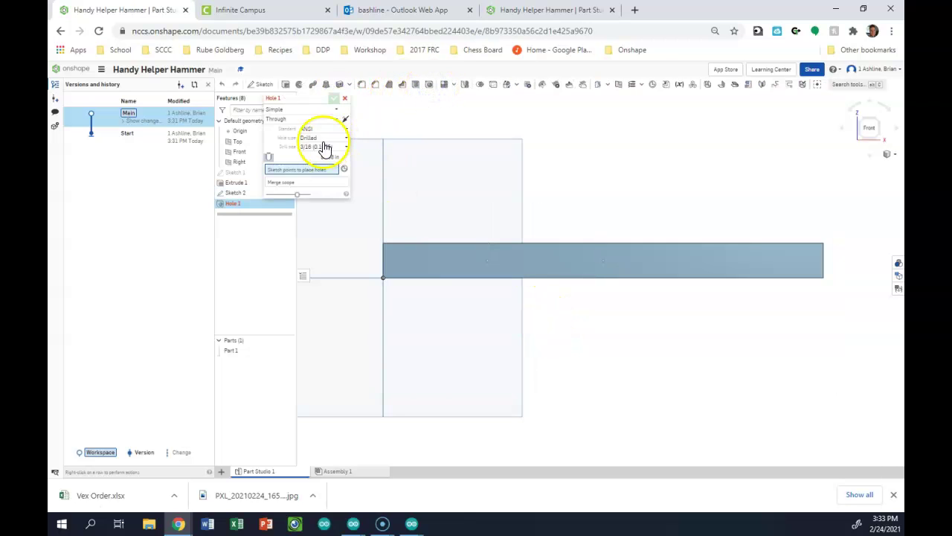
{"action": "left_click", "coordinate": [322, 128]}
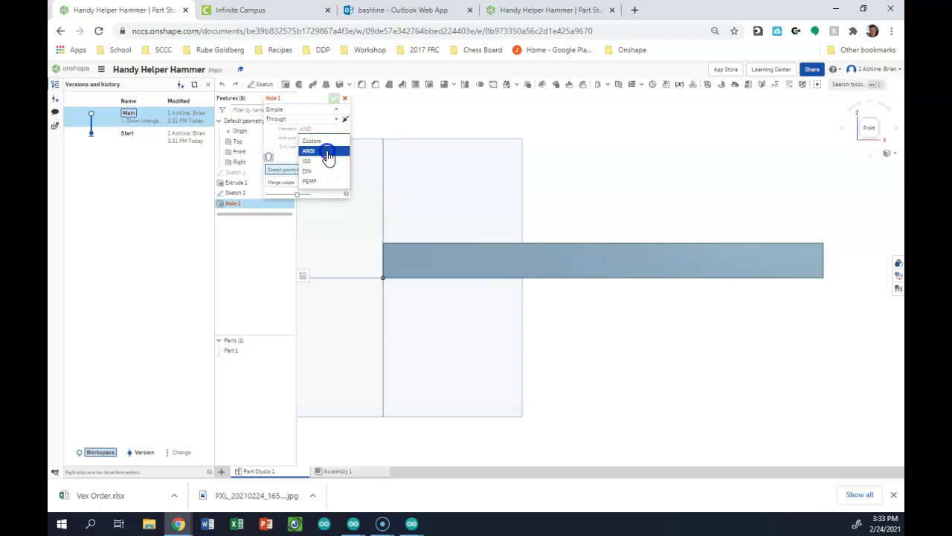
{"action": "left_click", "coordinate": [327, 151]}
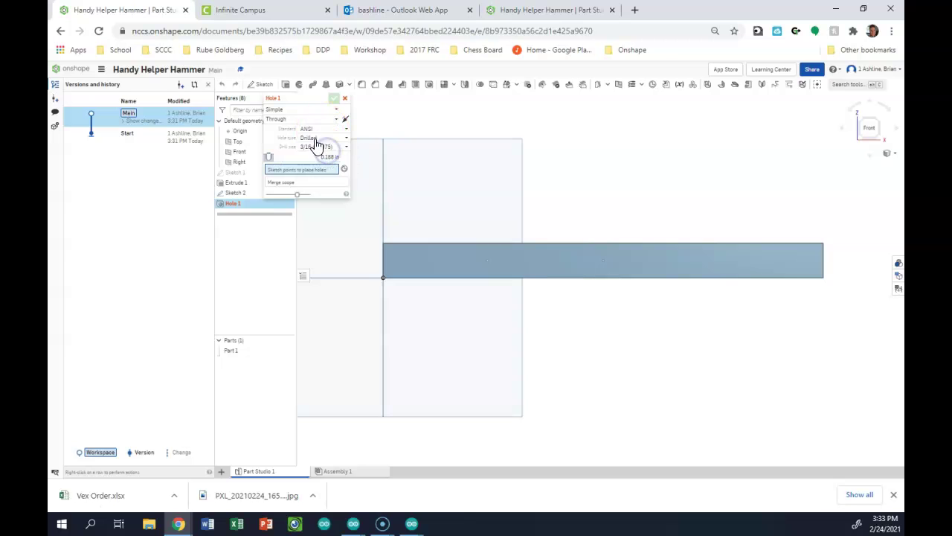
{"action": "left_click", "coordinate": [488, 260]}
{"action": "left_click", "coordinate": [605, 259]}
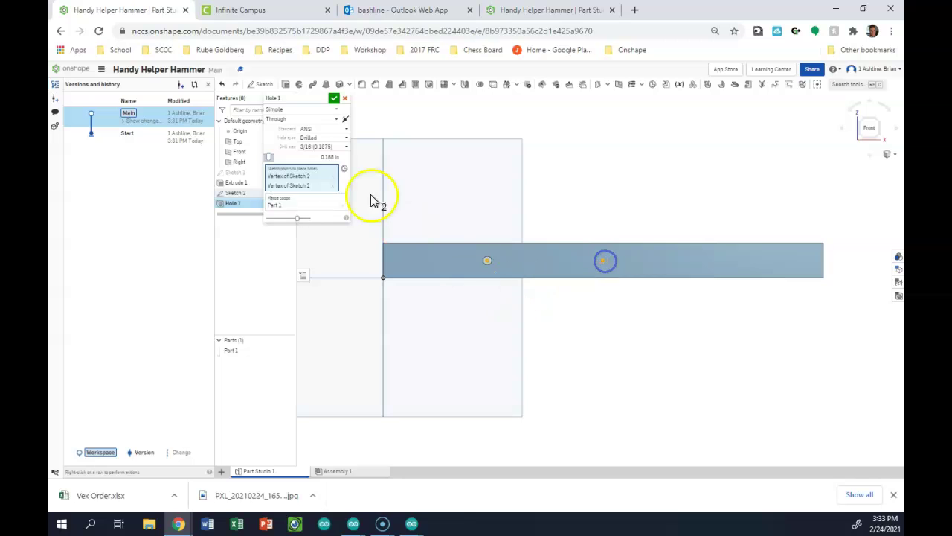
{"action": "left_click", "coordinate": [334, 97]}
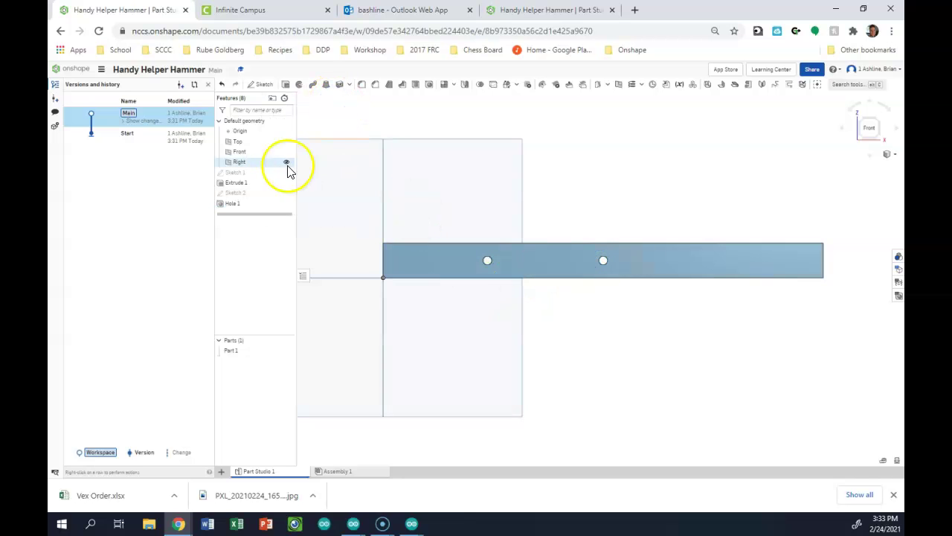
Step: Start a new sketch on the front face of the bar
{"action": "left_click", "coordinate": [261, 84]}
{"action": "left_click", "coordinate": [739, 265]}
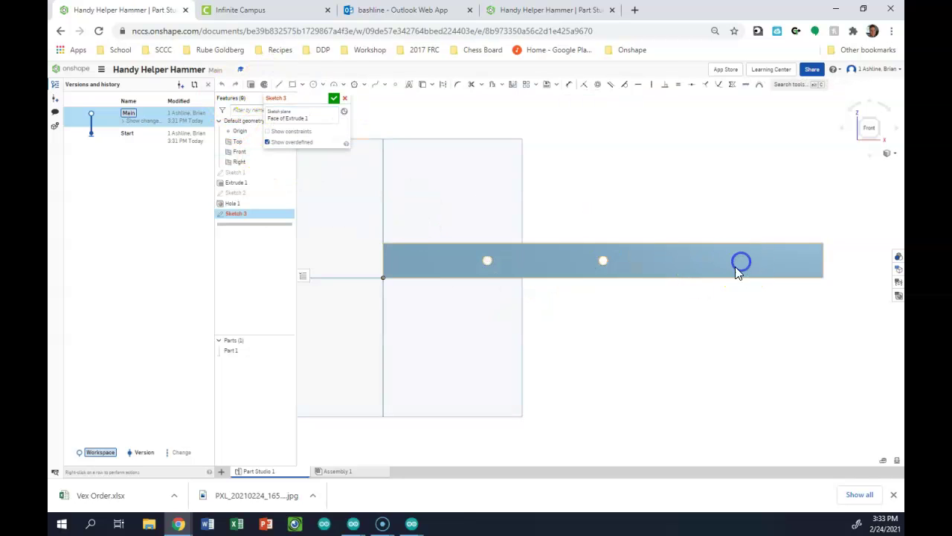
{"action": "left_click", "coordinate": [277, 84]}
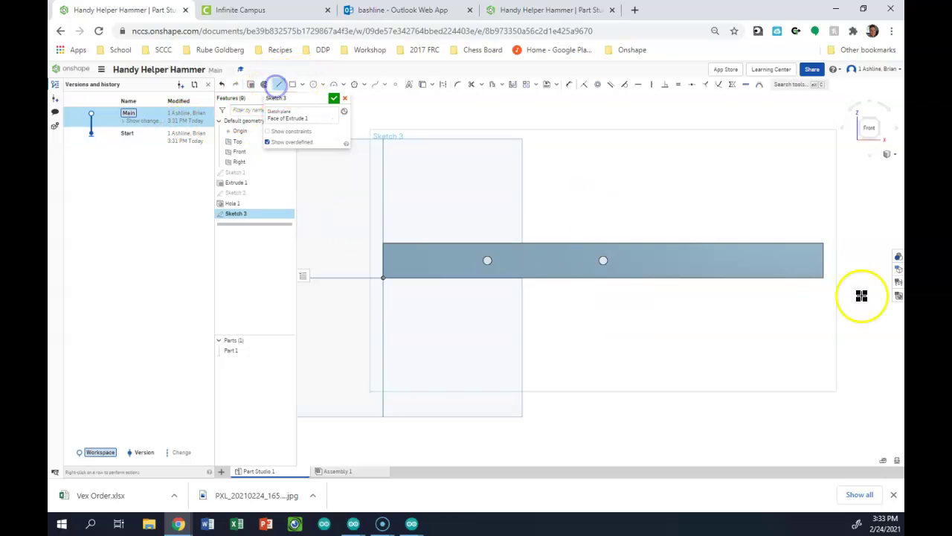
{"action": "left_click", "coordinate": [784, 245]}
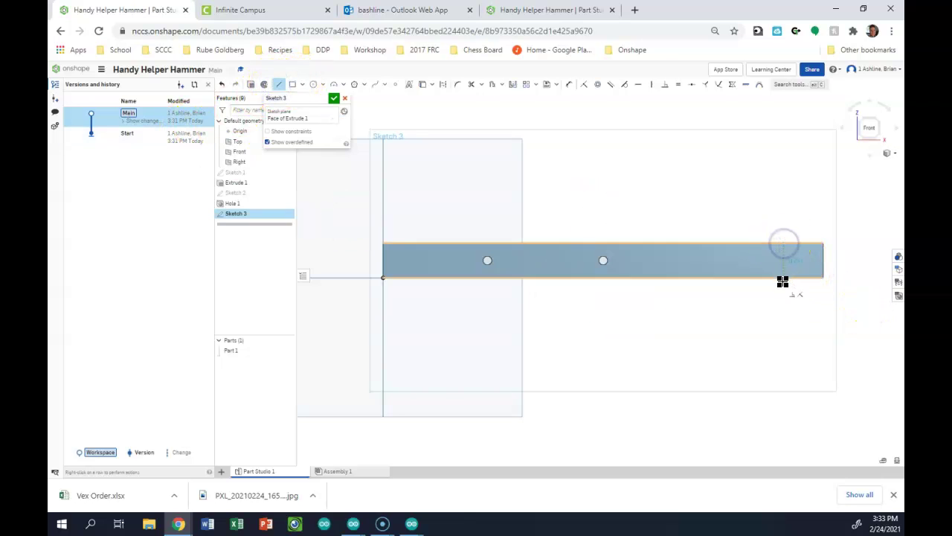
{"action": "left_click", "coordinate": [783, 278]}
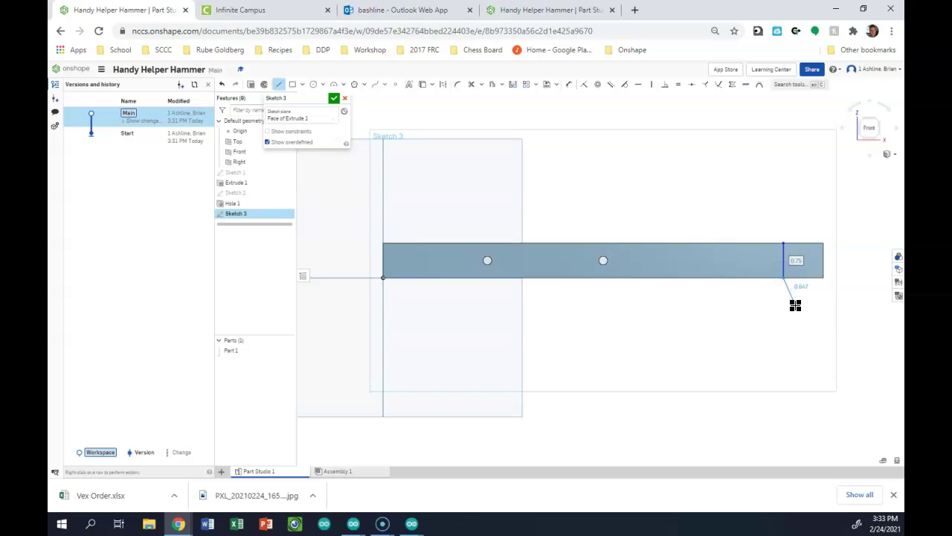
{"action": "left_click", "coordinate": [824, 255]}
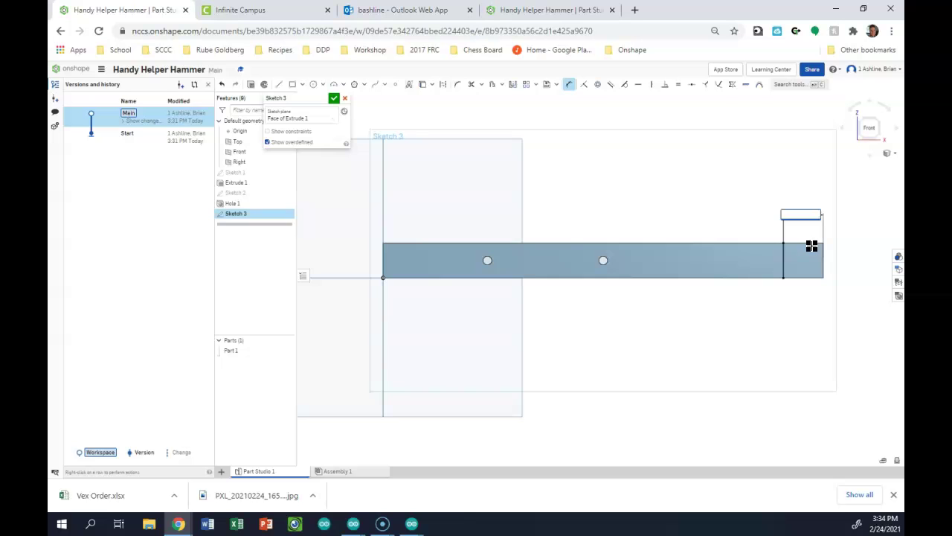
{"action": "key", "text": "Escape"}
{"action": "left_click", "coordinate": [788, 259]}
{"action": "key", "text": "ctrl+z"}
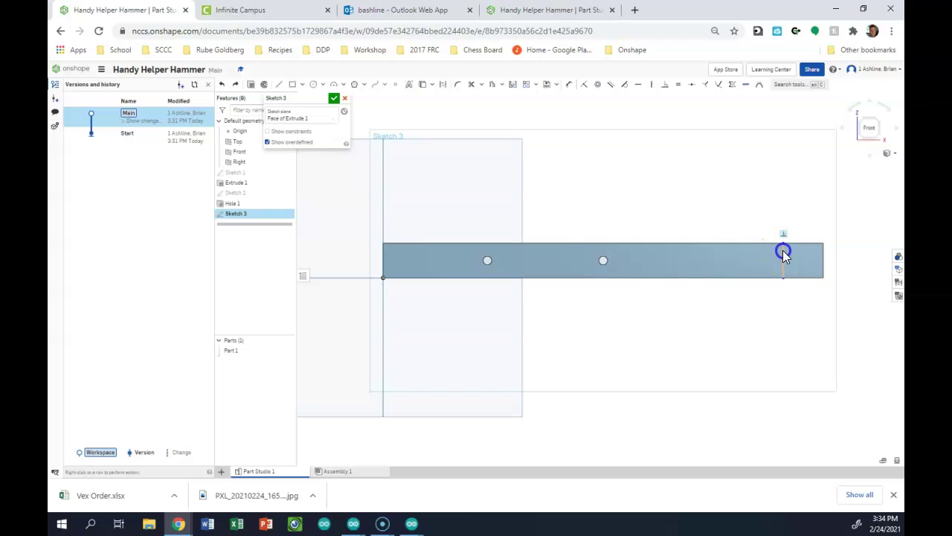
{"action": "key", "text": "Delete"}
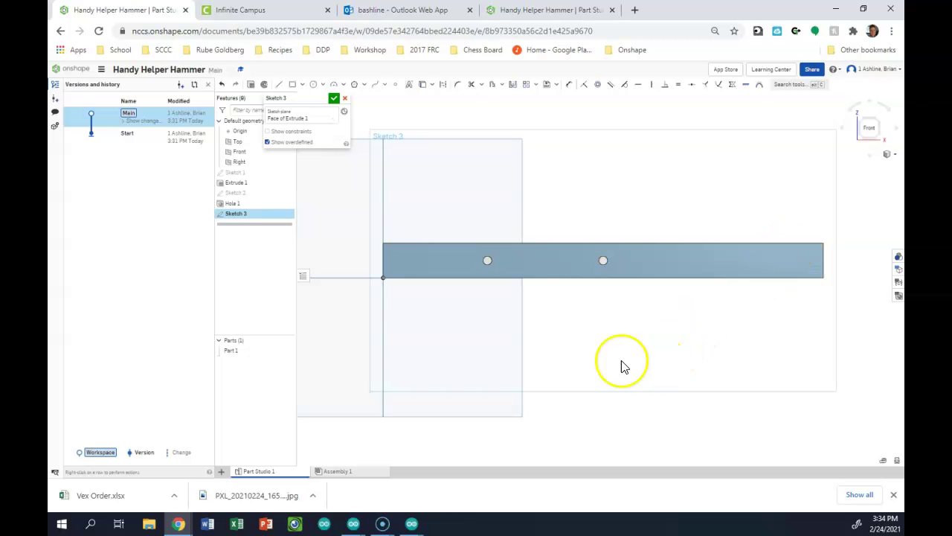
Step: Sketch a horizontal line about 2.685 in long just above the bar's upper edge, starting slightly beyond its left end
{"action": "scroll", "coordinate": [335, 262], "scroll_direction": "up", "scroll_amount": 3}
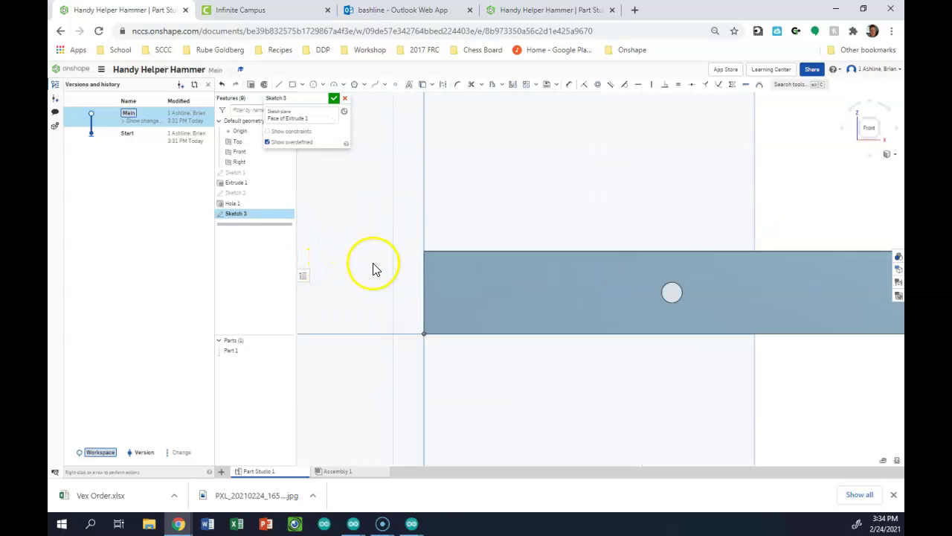
{"action": "scroll", "coordinate": [372, 270], "scroll_direction": "down", "scroll_amount": 2}
{"action": "left_click", "coordinate": [279, 84]}
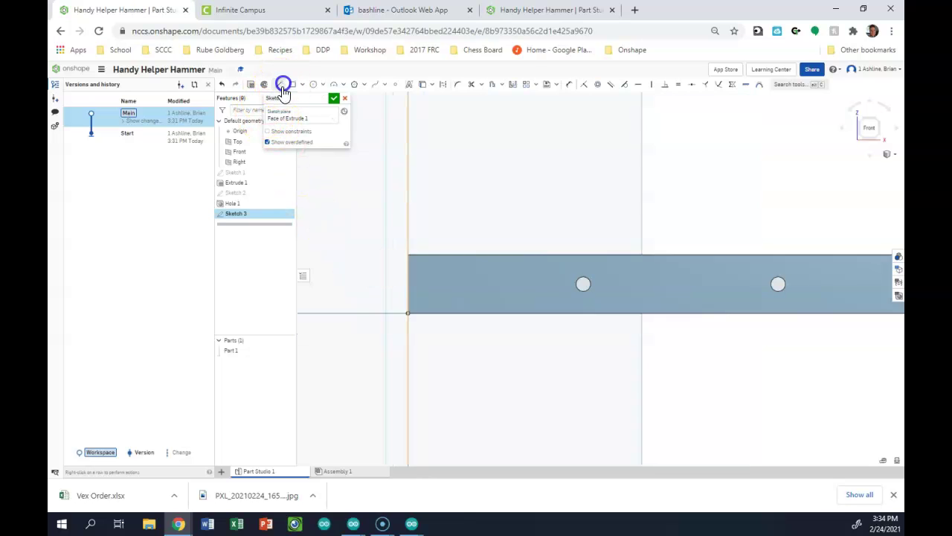
{"action": "left_click", "coordinate": [400, 243]}
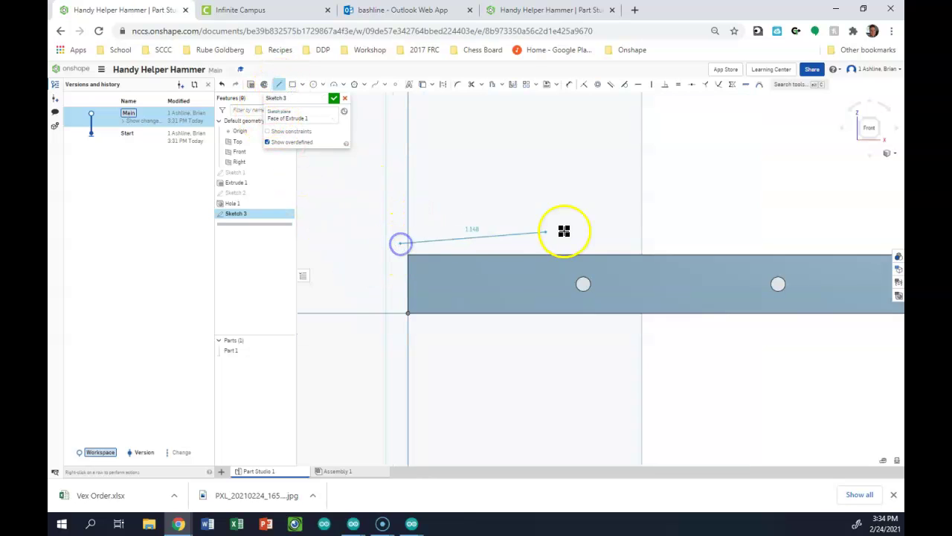
{"action": "left_click", "coordinate": [609, 245]}
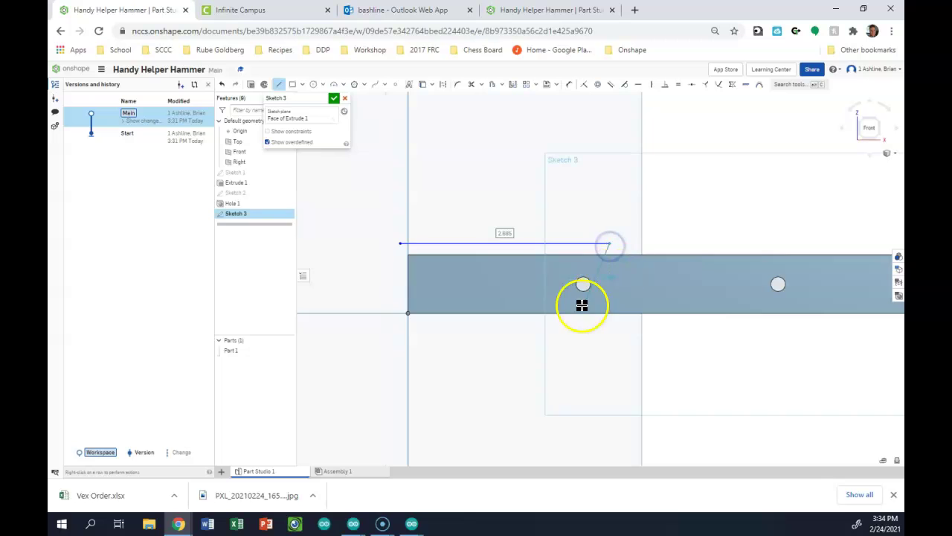
{"action": "key", "text": "Escape"}
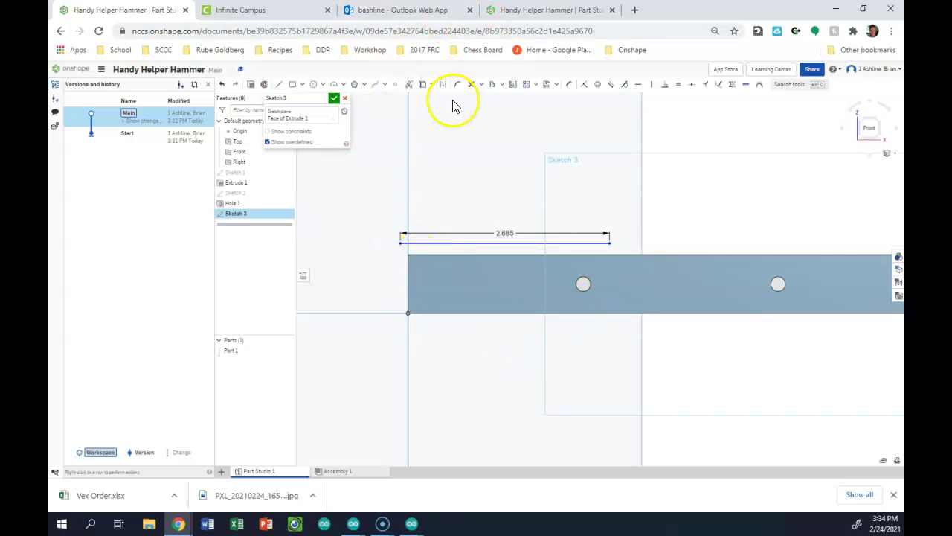
Step: Sketch a vertical line from the horizontal line's left endpoint down past the bar's lower edge
{"action": "left_click", "coordinate": [279, 85]}
{"action": "left_click", "coordinate": [398, 243]}
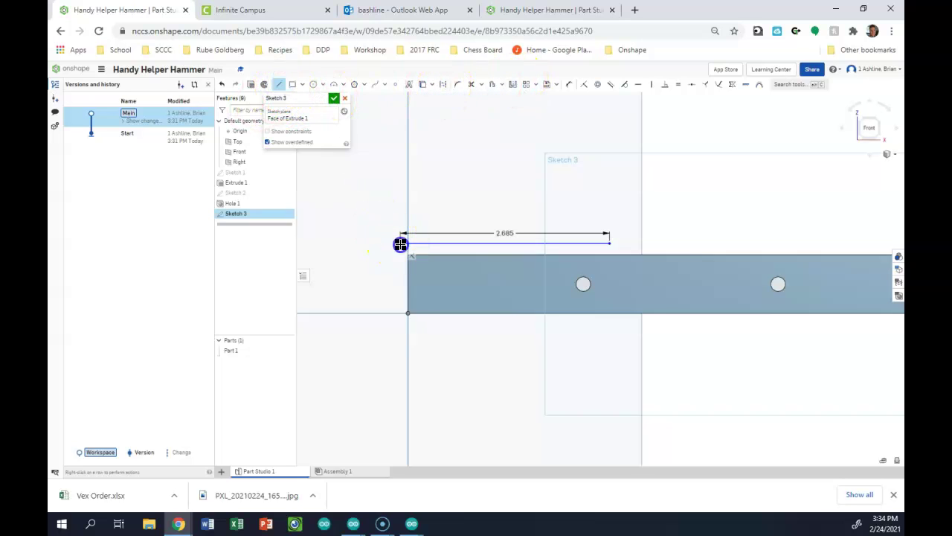
{"action": "left_click", "coordinate": [400, 350]}
{"action": "key", "text": "Escape"}
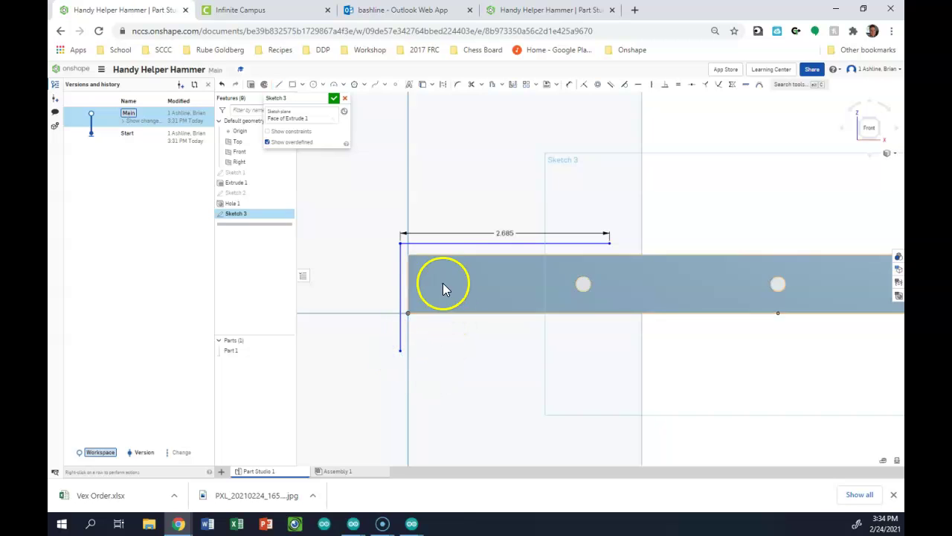
Step: Convert the horizontal and vertical sketch lines to construction lines
{"action": "scroll", "coordinate": [410, 248], "scroll_direction": "up", "scroll_amount": 2}
{"action": "left_click_drag", "start_coordinate": [436, 204], "coordinate": [377, 254]}
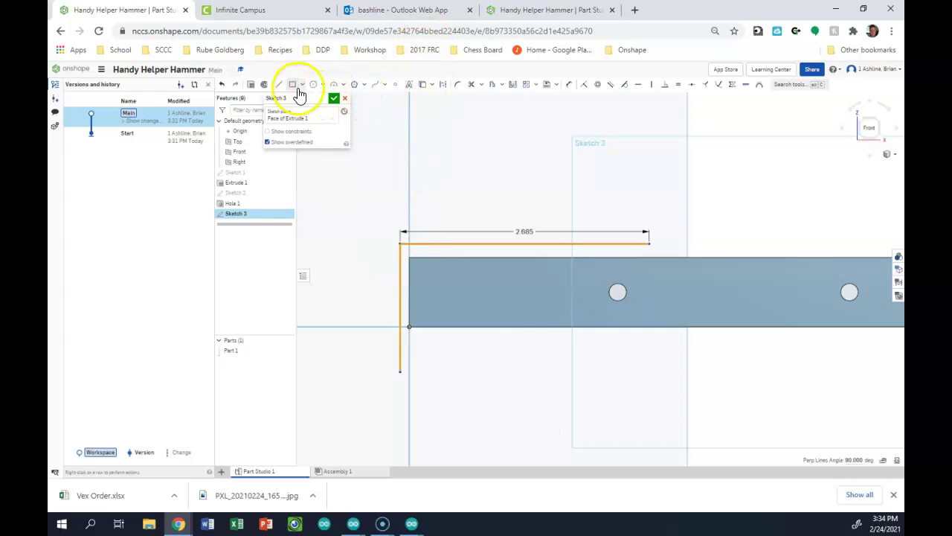
{"action": "left_click", "coordinate": [443, 87]}
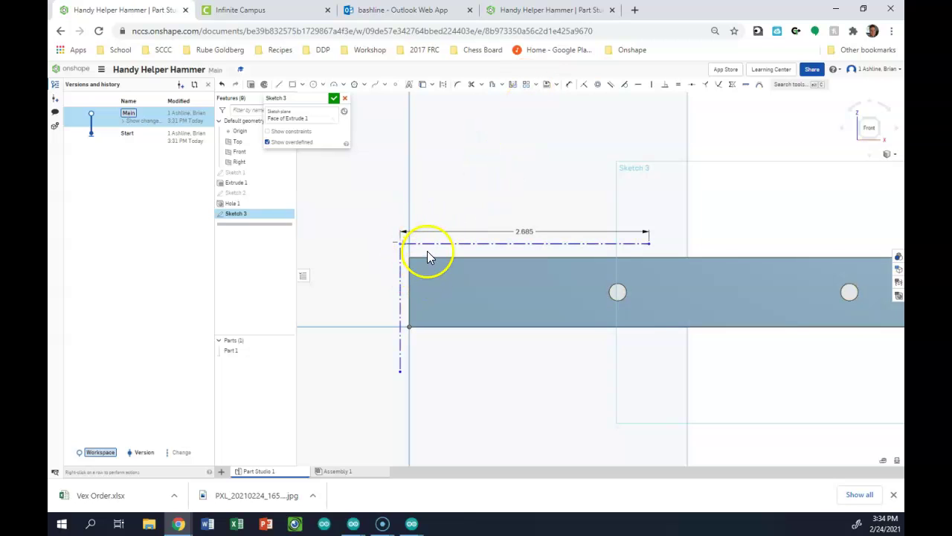
{"action": "left_click", "coordinate": [467, 229]}
Step: Start a linear sketch pattern of the horizontal construction line
{"action": "left_click", "coordinate": [526, 85]}
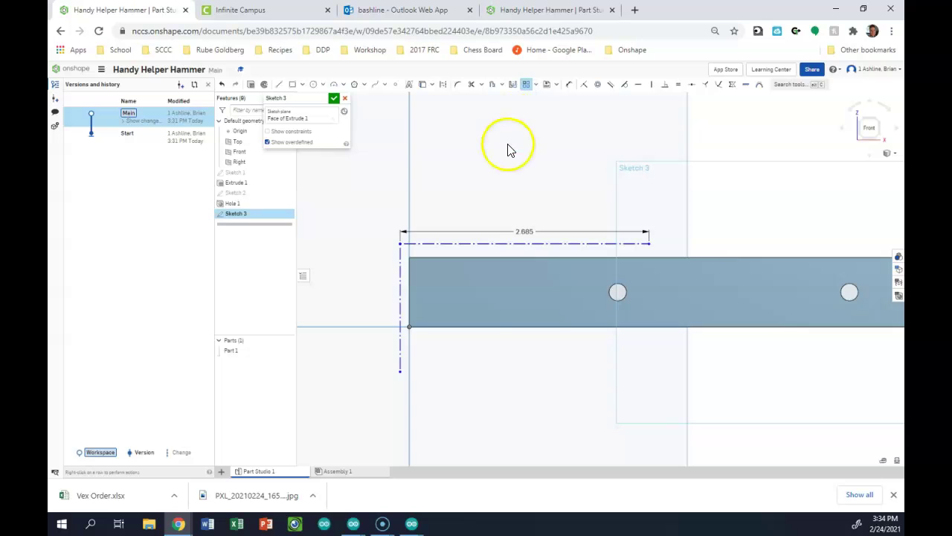
{"action": "left_click", "coordinate": [484, 245]}
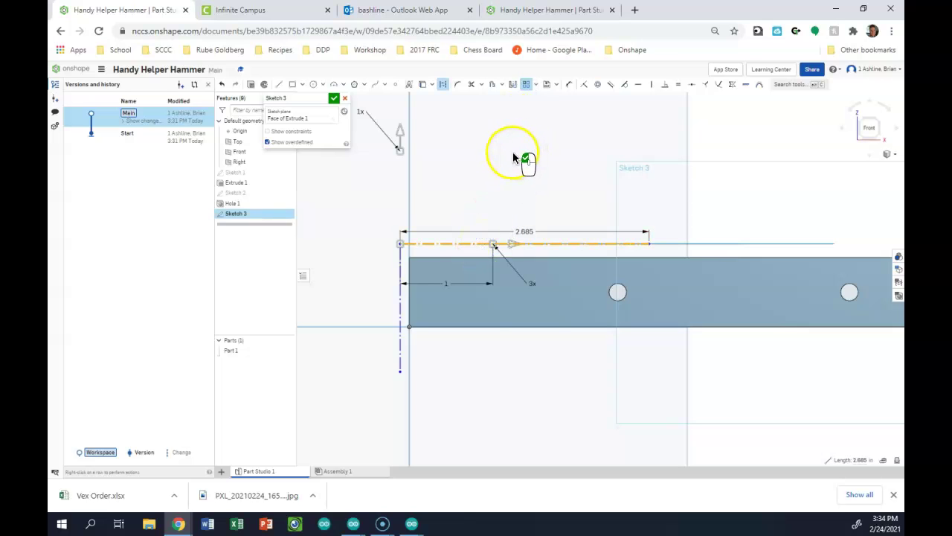
{"action": "scroll", "coordinate": [508, 160], "scroll_direction": "down", "scroll_amount": 3}
{"action": "scroll", "coordinate": [483, 153], "scroll_direction": "up", "scroll_amount": 1}
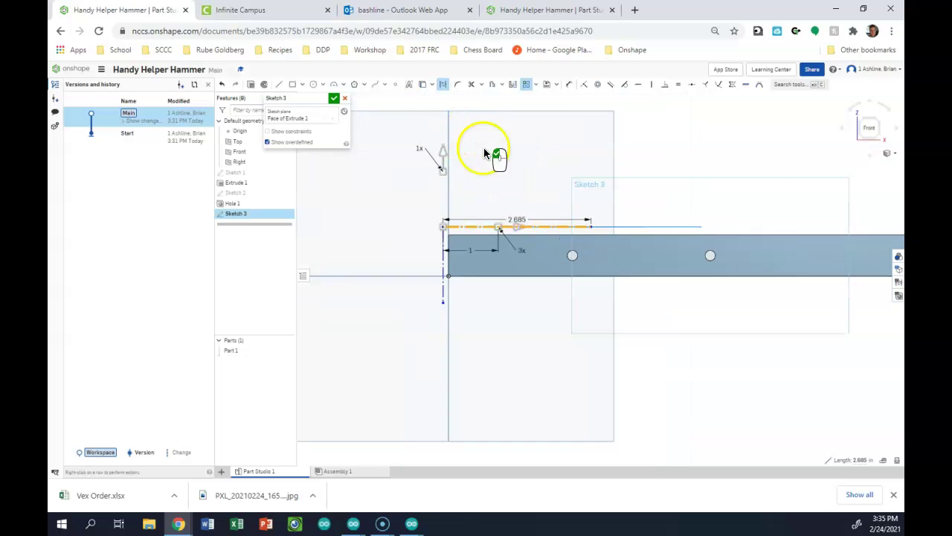
{"action": "scroll", "coordinate": [469, 235], "scroll_direction": "up", "scroll_amount": 2}
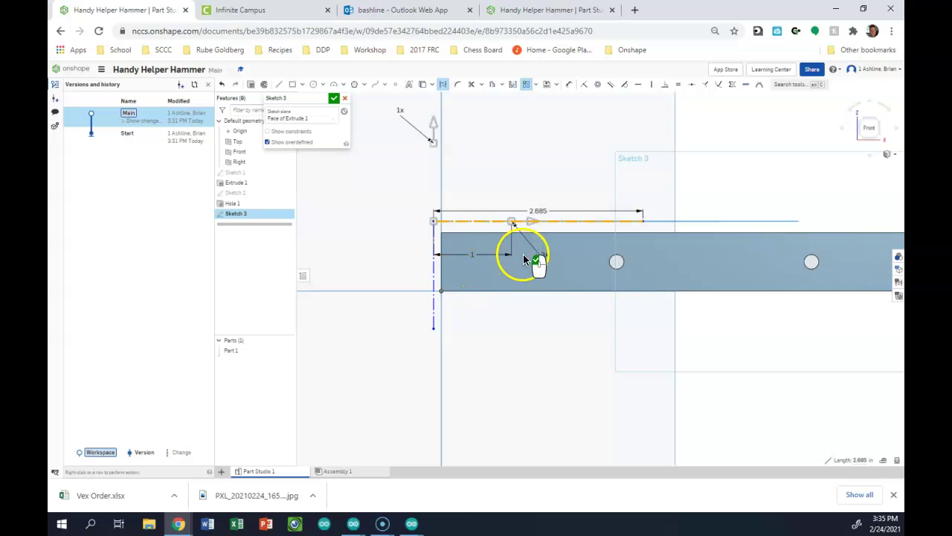
{"action": "left_click", "coordinate": [446, 171]}
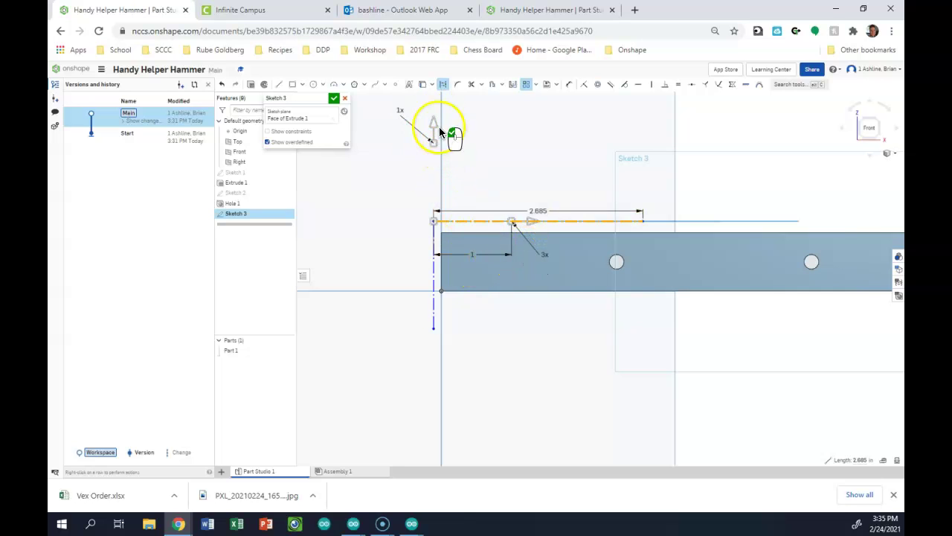
{"action": "left_click", "coordinate": [465, 219]}
{"action": "left_click", "coordinate": [550, 213]}
{"action": "left_click", "coordinate": [458, 250]}
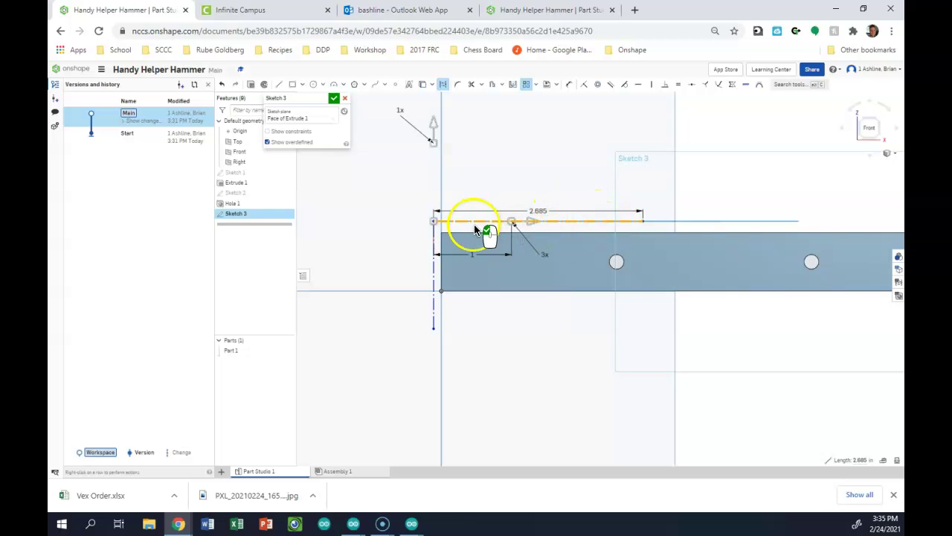
{"action": "left_click", "coordinate": [495, 180]}
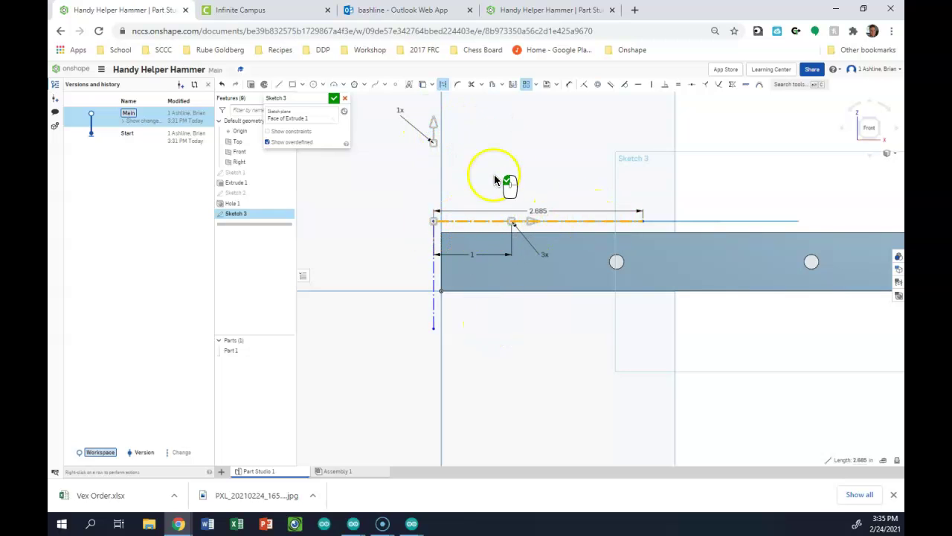
{"action": "left_click", "coordinate": [479, 257]}
{"action": "left_click", "coordinate": [501, 400]}
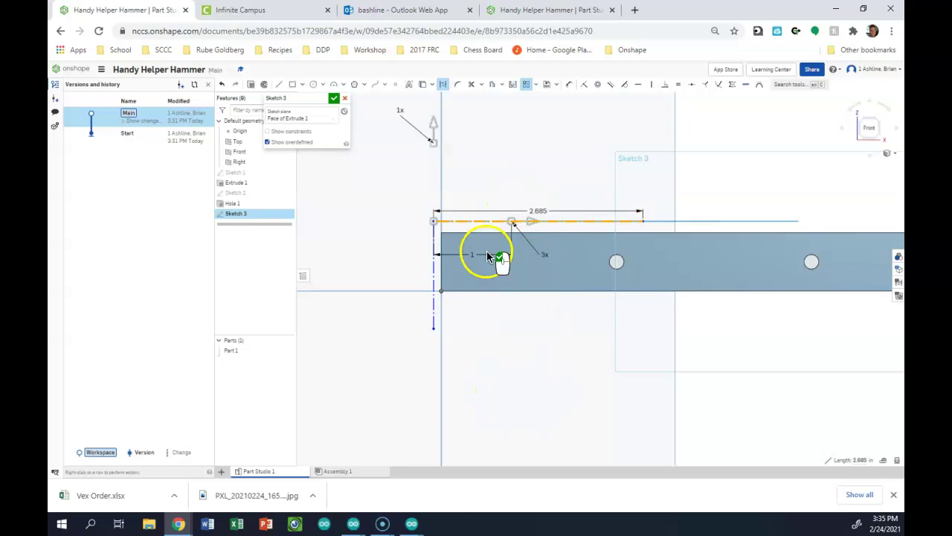
Step: Set the linear pattern's instance count to 1 in the horizontal direction and 8 in the vertical direction
{"action": "left_click", "coordinate": [543, 256]}
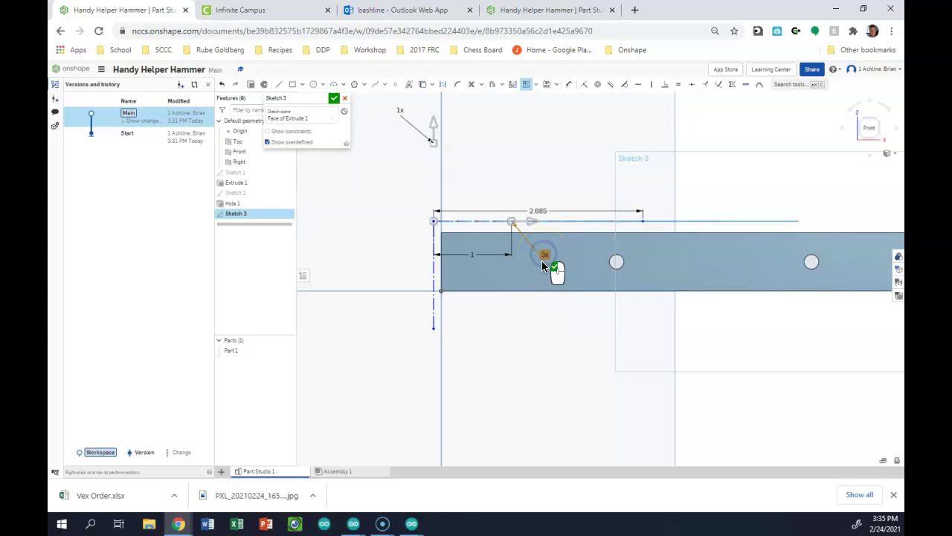
{"action": "left_click", "coordinate": [547, 342]}
{"action": "left_click", "coordinate": [544, 339]}
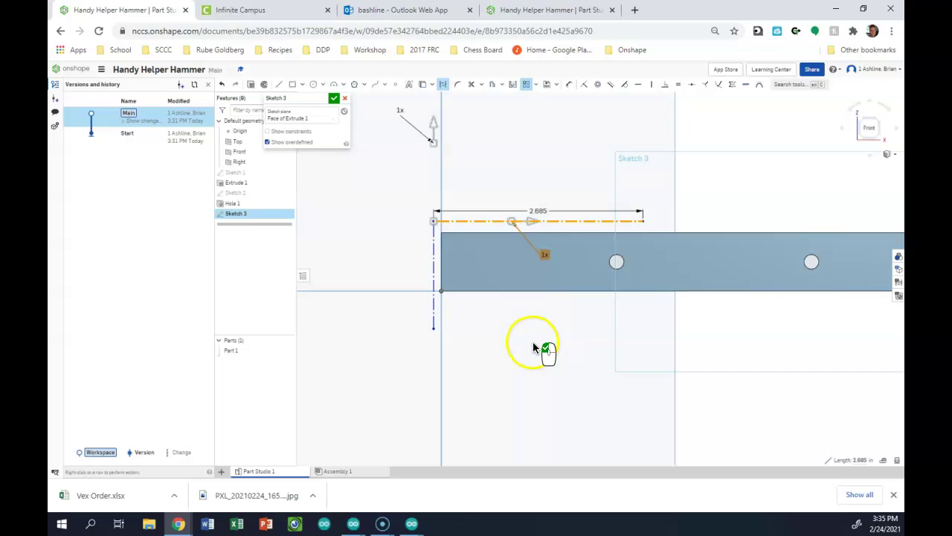
{"action": "double_click", "coordinate": [399, 109]}
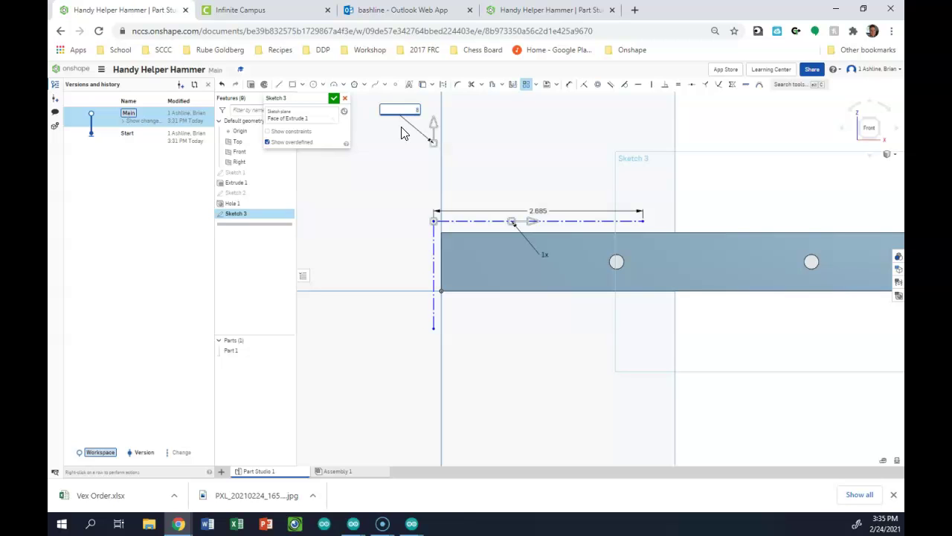
{"action": "left_click", "coordinate": [402, 132]}
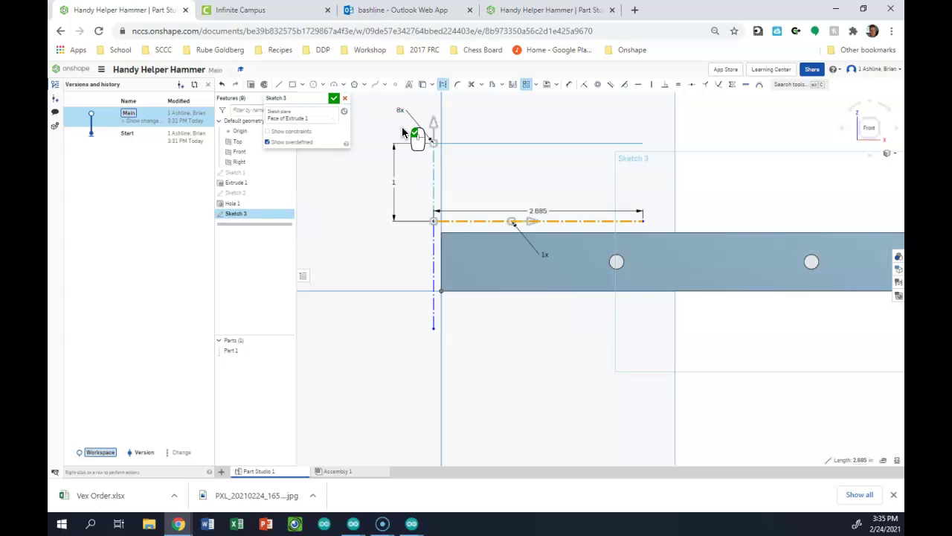
Step: Set the pattern's vertical spacing to 0.25 in and reverse its direction so the copies run down across the bar
{"action": "scroll", "coordinate": [435, 312], "scroll_direction": "down", "scroll_amount": 5}
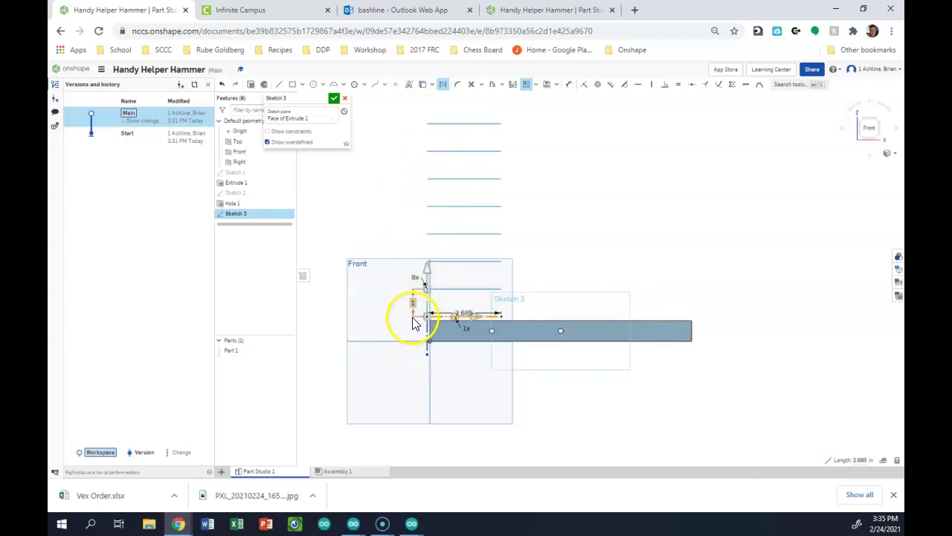
{"action": "scroll", "coordinate": [414, 322], "scroll_direction": "up", "scroll_amount": 5}
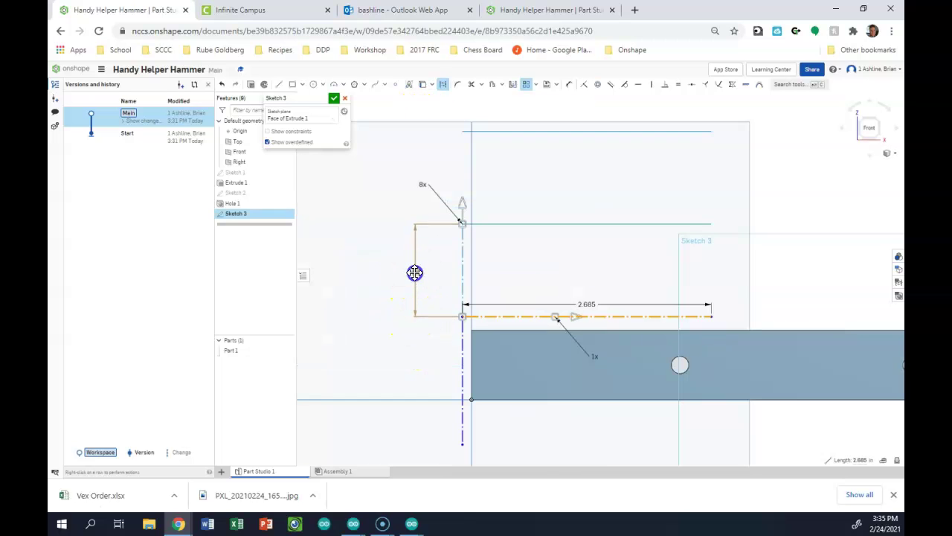
{"action": "double_click", "coordinate": [414, 273]}
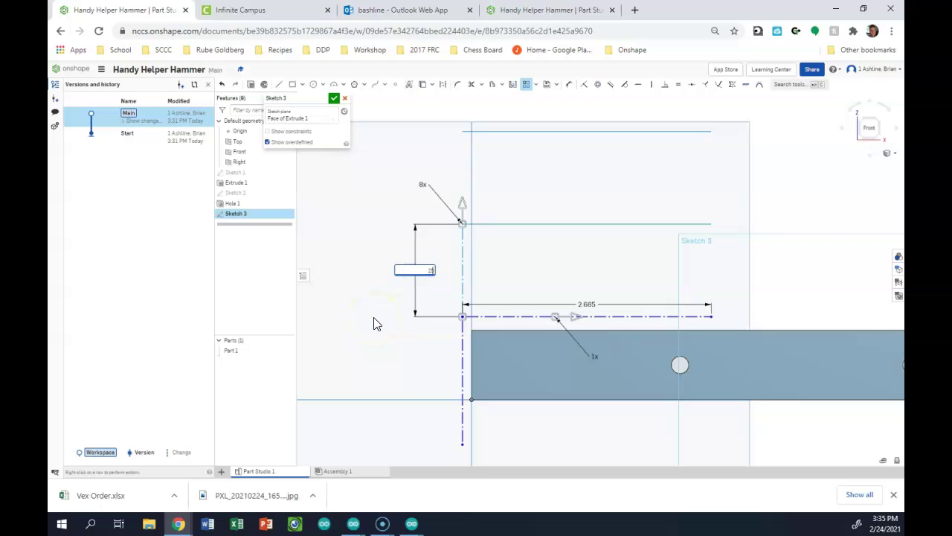
{"action": "key", "text": "Return"}
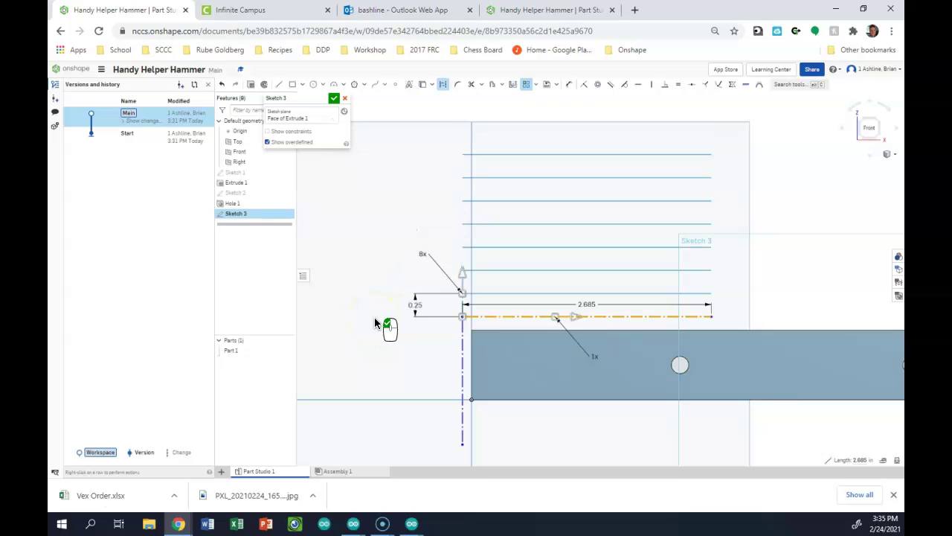
{"action": "left_click", "coordinate": [462, 274]}
Step: Set the linear pattern's instance count in the vertical direction to 6
{"action": "scroll", "coordinate": [376, 305], "scroll_direction": "down", "scroll_amount": 3}
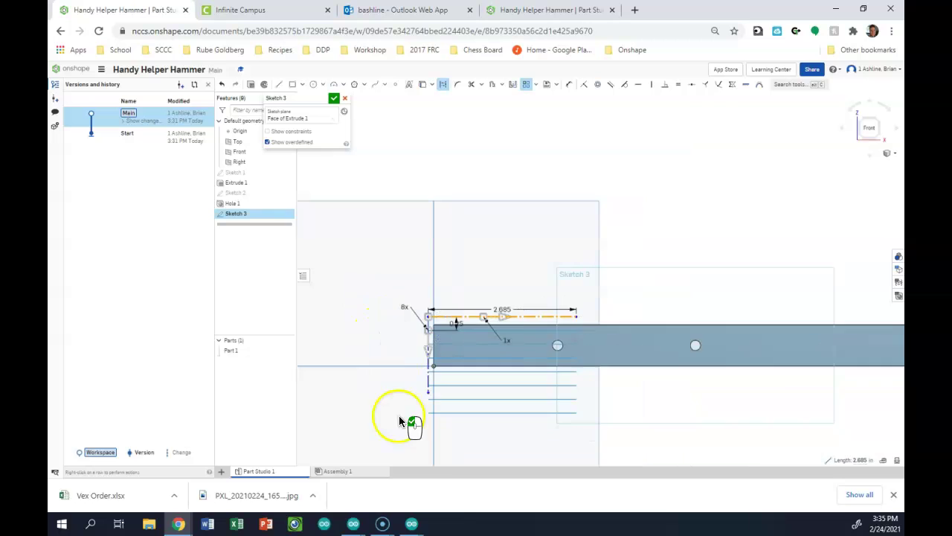
{"action": "scroll", "coordinate": [424, 427], "scroll_direction": "up", "scroll_amount": 3}
{"action": "double_click", "coordinate": [398, 223]}
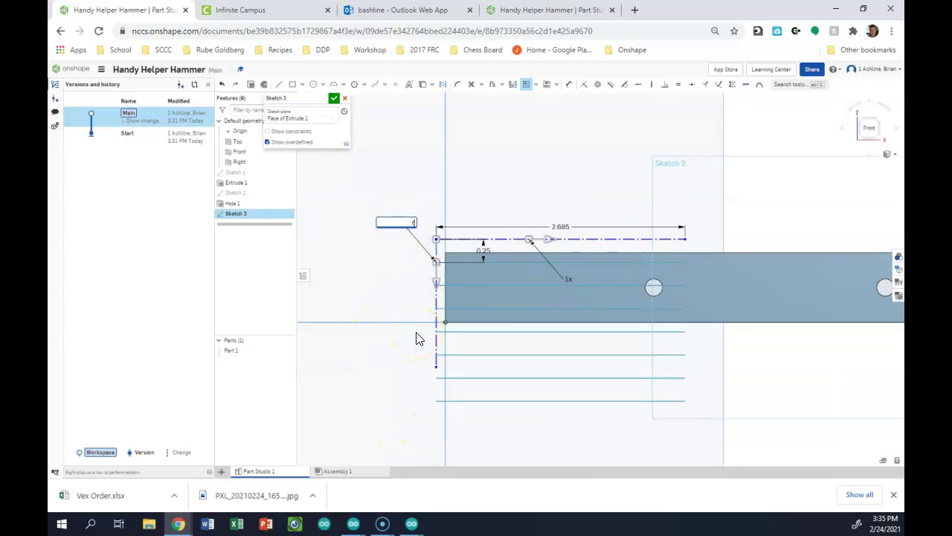
{"action": "type", "text": "6"}
{"action": "key", "text": "Return"}
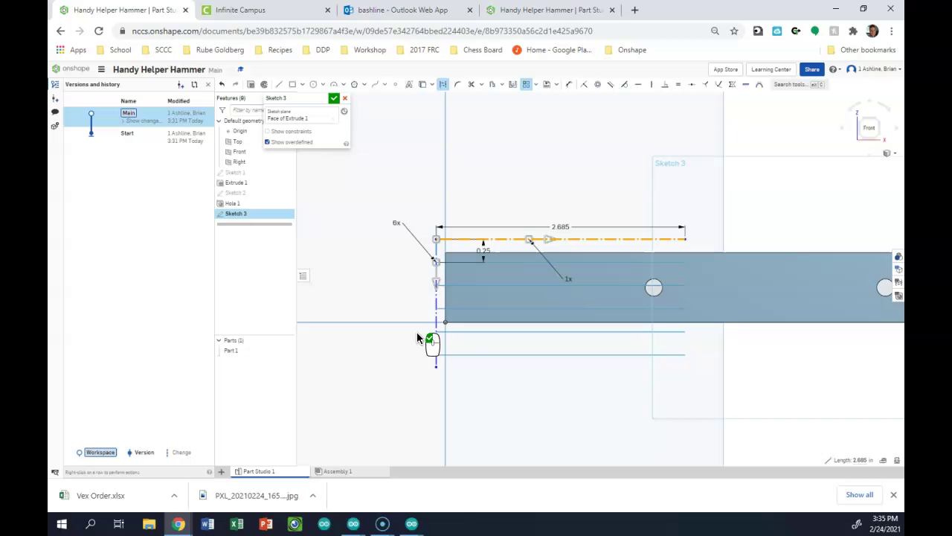
Step: Apply the pattern, reopen the sketch if it closes, and delete the 2.685 length dimension of the uppermost horizontal construction line
{"action": "left_click", "coordinate": [333, 100]}
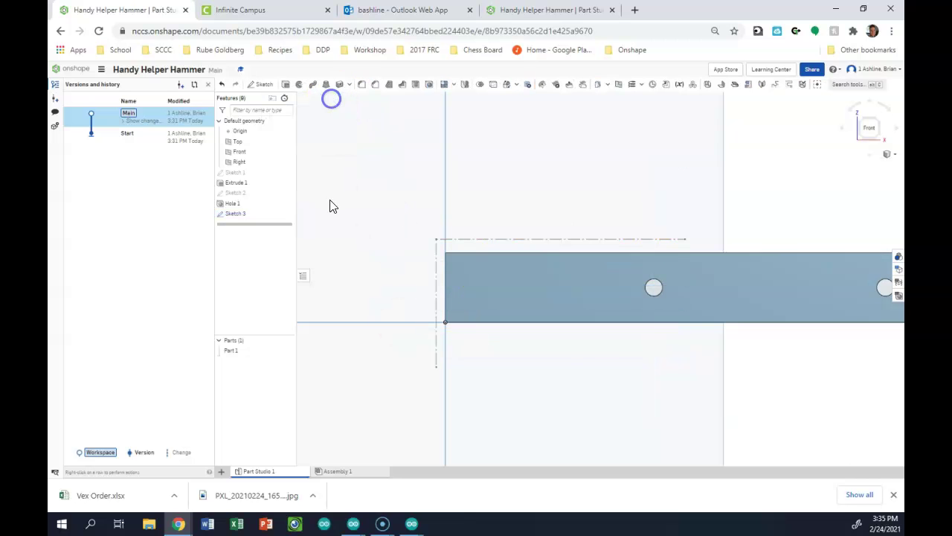
{"action": "double_click", "coordinate": [233, 213]}
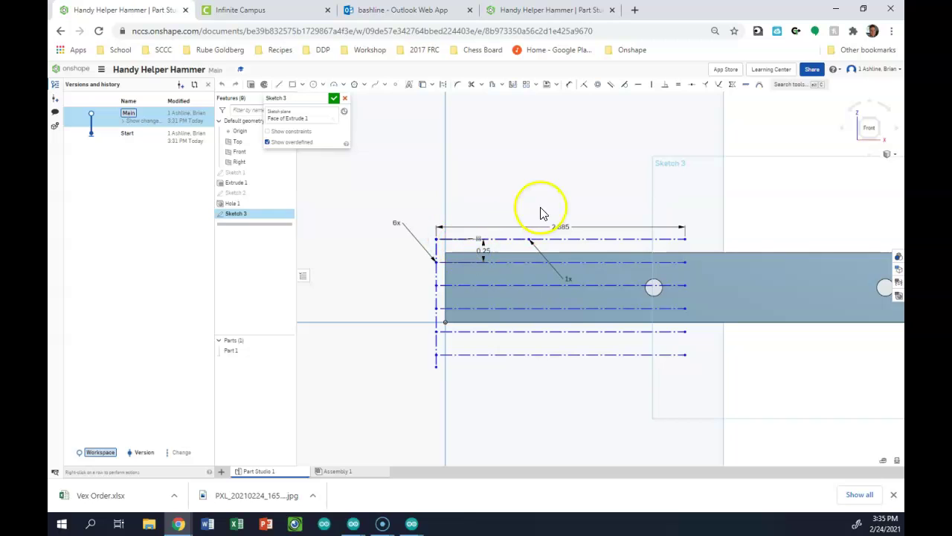
{"action": "double_click", "coordinate": [563, 224]}
{"action": "key", "text": "Delete"}
Step: Pattern the vertical construction line across the bar with 12 instances spaced 0.25 in apart
{"action": "left_click", "coordinate": [526, 84]}
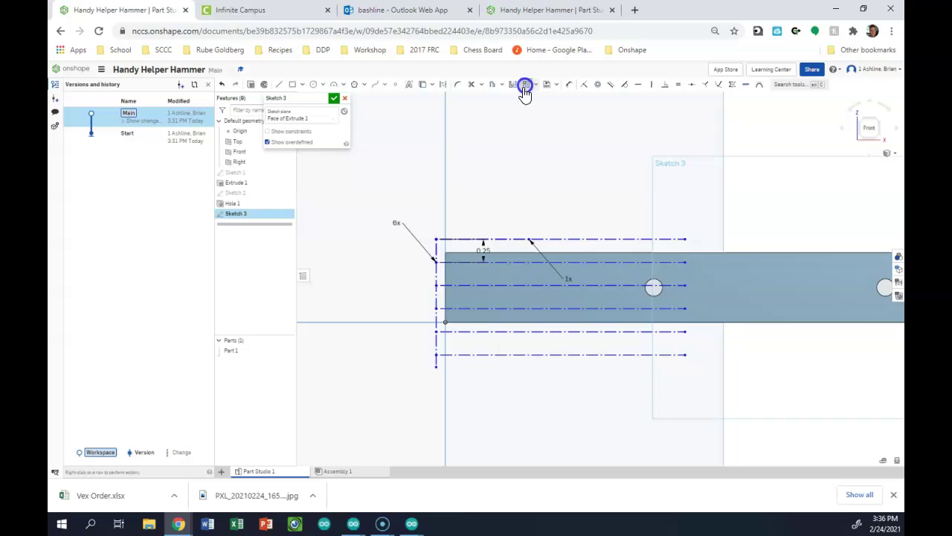
{"action": "left_click", "coordinate": [436, 269]}
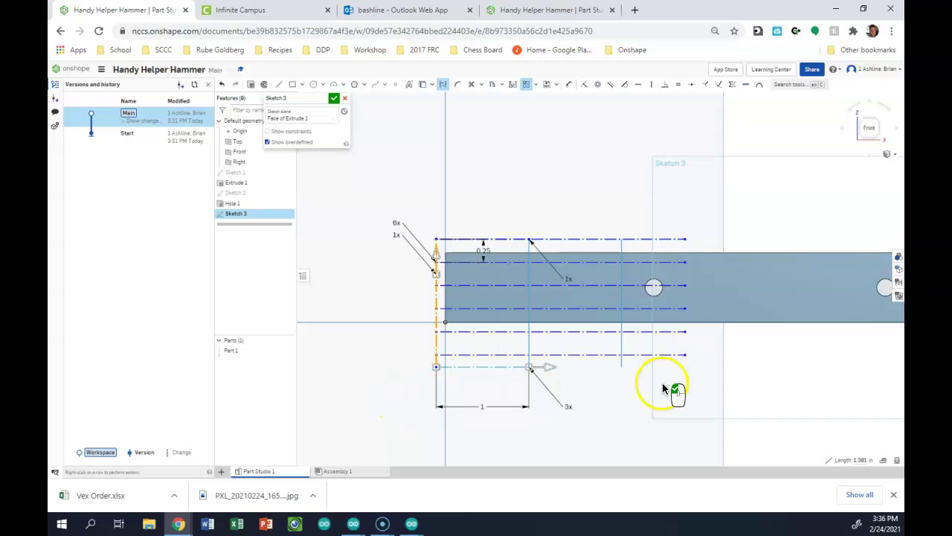
{"action": "left_click", "coordinate": [567, 406]}
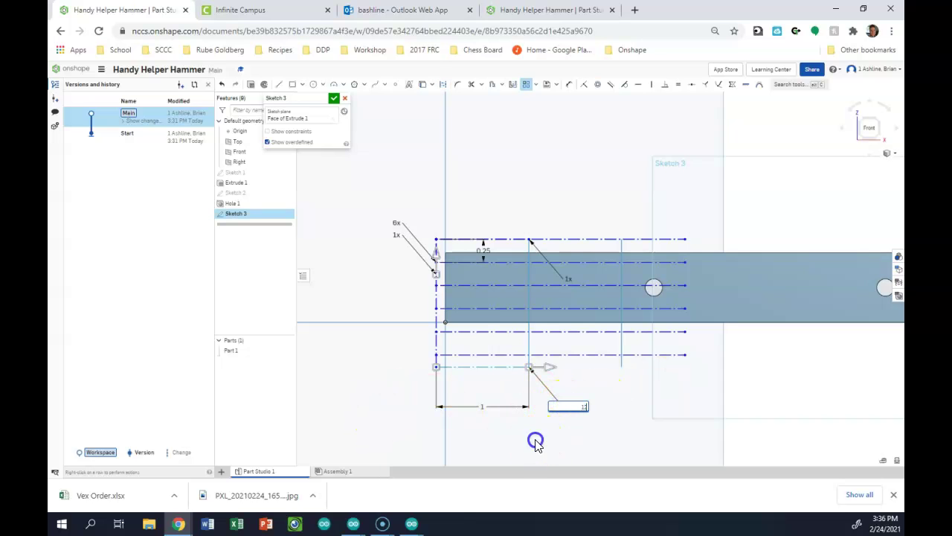
{"action": "left_click", "coordinate": [482, 406]}
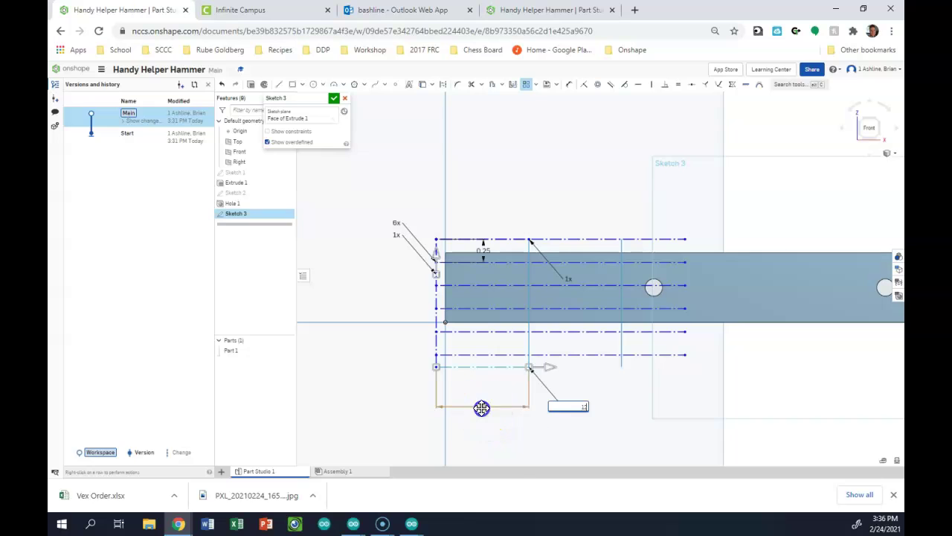
{"action": "type", "text": ".25"}
{"action": "left_click", "coordinate": [493, 456]}
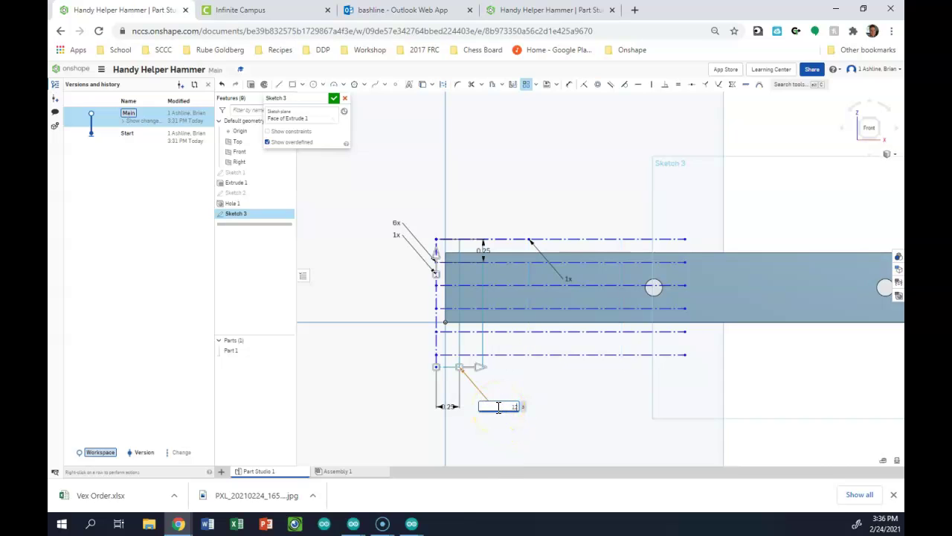
{"action": "left_click", "coordinate": [498, 407]}
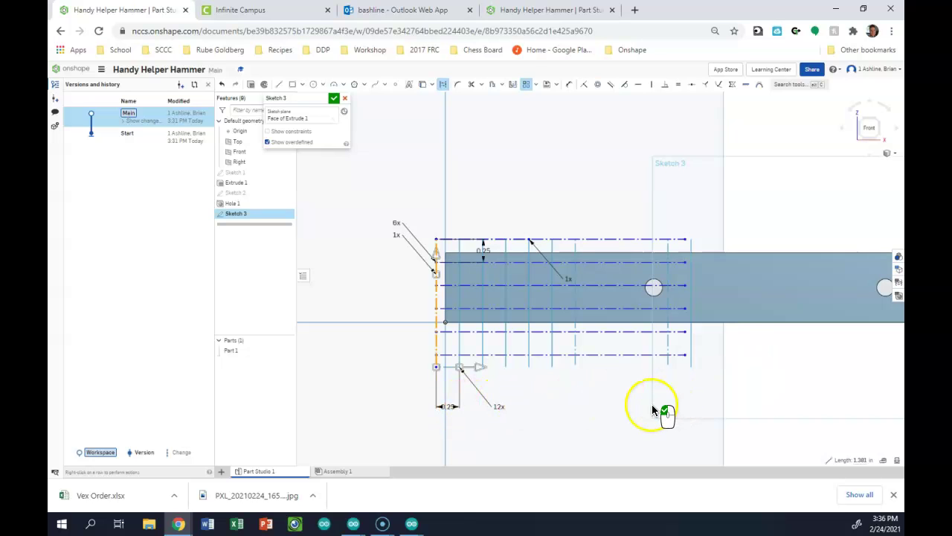
{"action": "left_click", "coordinate": [572, 417]}
{"action": "left_click", "coordinate": [591, 409]}
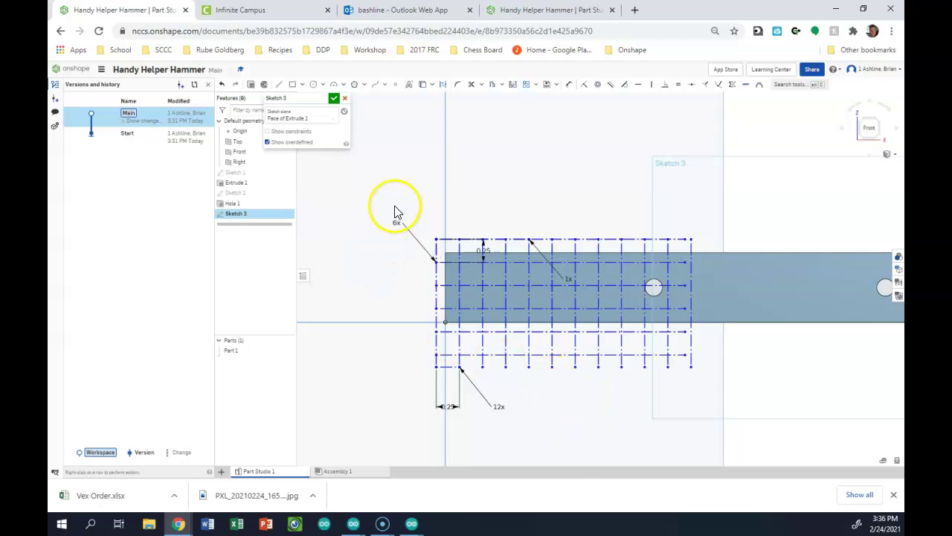
Step: Move the construction grid vertically so its second horizontal line sits just below the bar's upper edge
{"action": "scroll", "coordinate": [428, 249], "scroll_direction": "up", "scroll_amount": 1}
{"action": "mouse_move", "coordinate": [444, 246]}
{"action": "left_mouse_down"}
{"action": "mouse_move", "coordinate": [456, 259]}
{"action": "mouse_move", "coordinate": [436, 259]}
{"action": "mouse_move", "coordinate": [449, 232]}
{"action": "mouse_move", "coordinate": [431, 276]}
{"action": "mouse_move", "coordinate": [441, 246]}
{"action": "mouse_move", "coordinate": [449, 260]}
{"action": "left_mouse_up"}
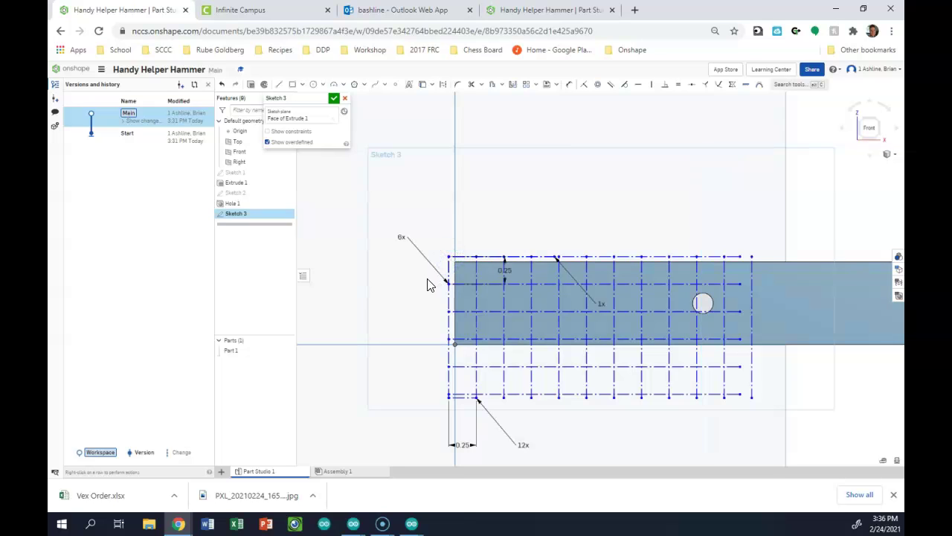
{"action": "scroll", "coordinate": [439, 272], "scroll_direction": "up", "scroll_amount": 4}
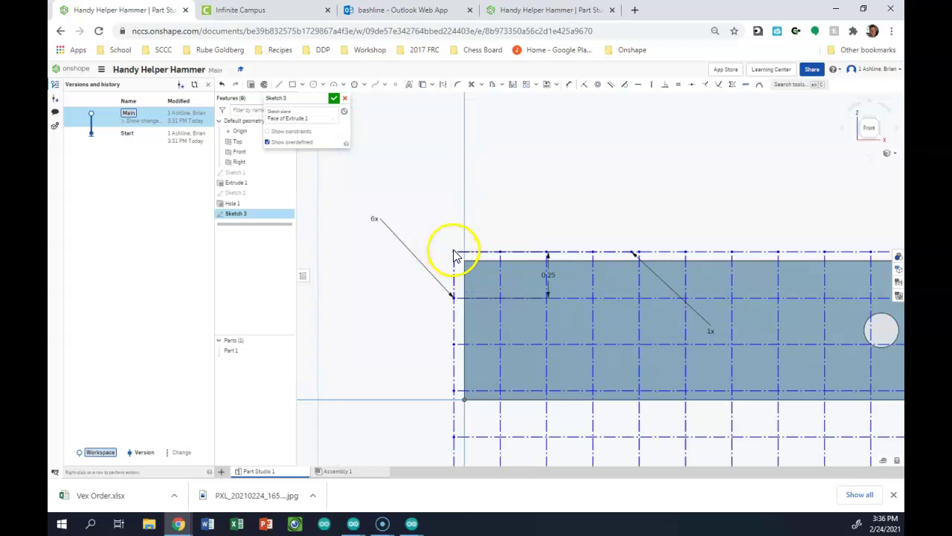
{"action": "left_click_drag", "start_coordinate": [453, 240], "coordinate": [454, 228]}
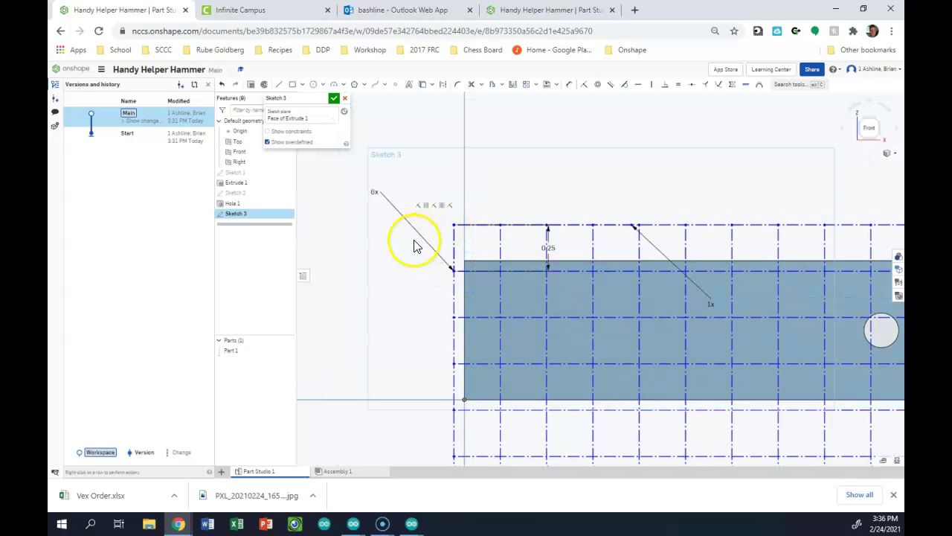
{"action": "scroll", "coordinate": [414, 245], "scroll_direction": "down", "scroll_amount": 2}
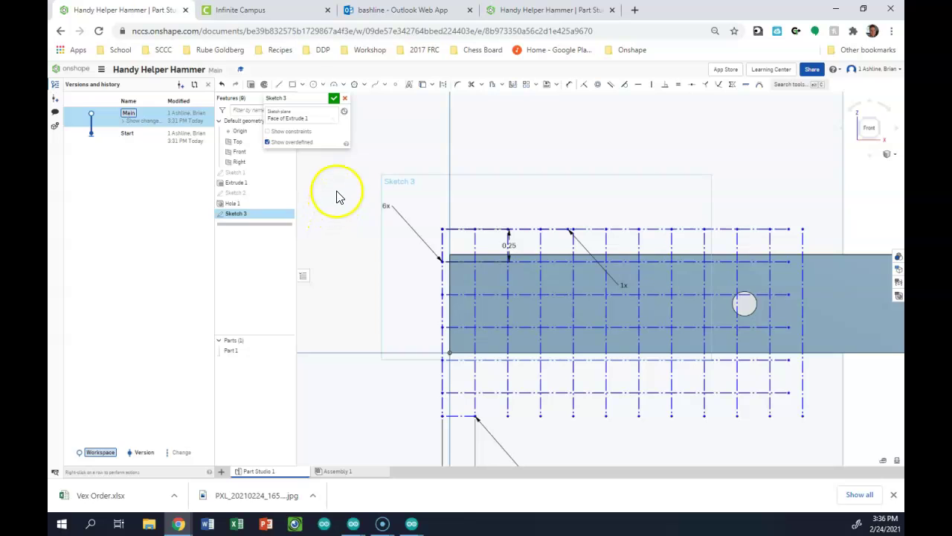
{"action": "left_click", "coordinate": [276, 88]}
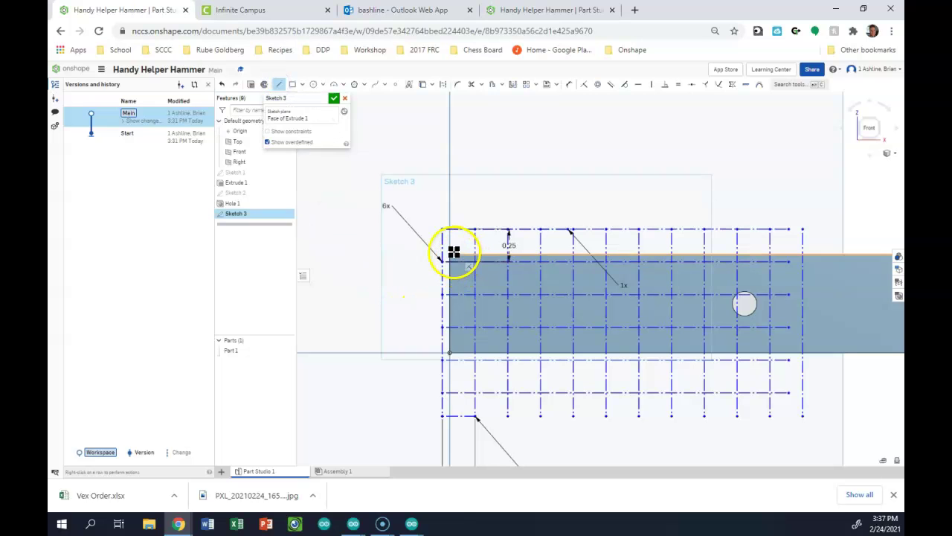
{"action": "left_click_drag", "start_coordinate": [451, 252], "coordinate": [666, 255]}
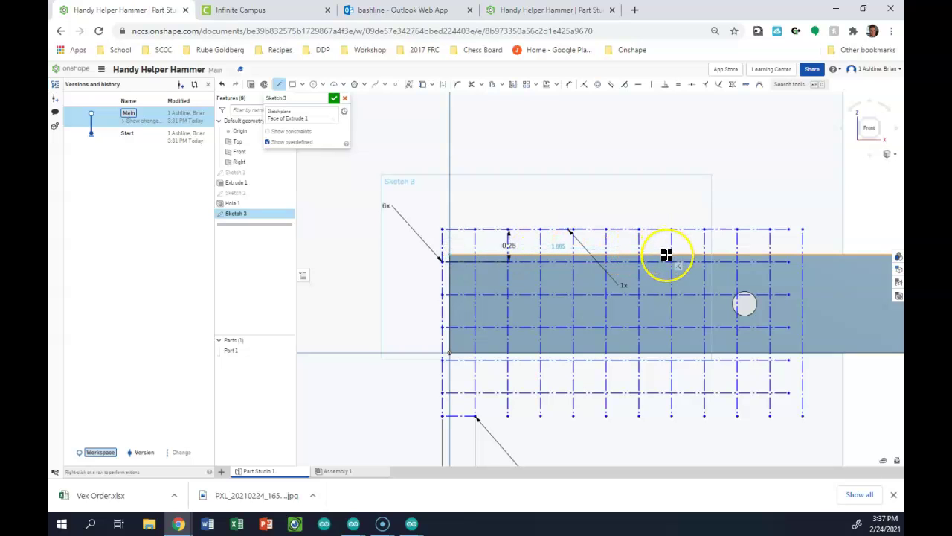
{"action": "key", "text": "Escape"}
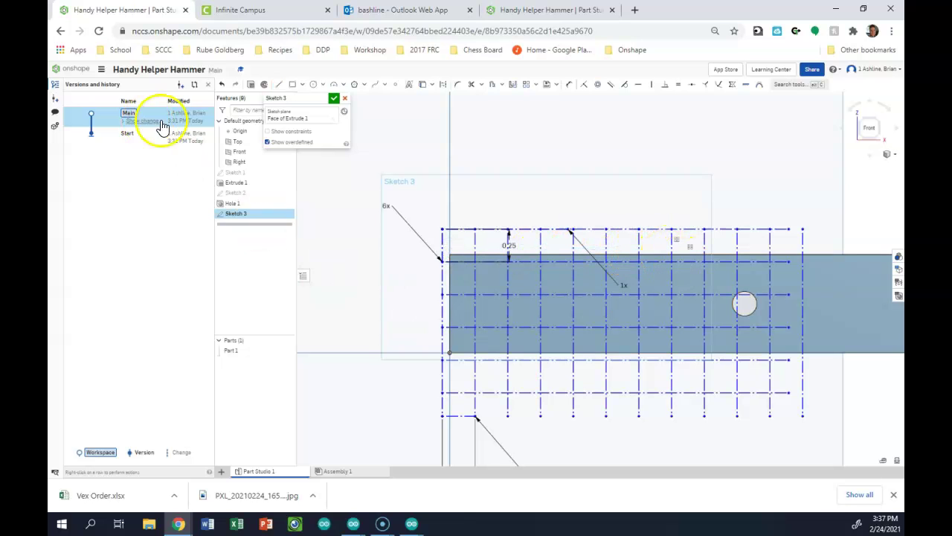
Step: Sketch a sloped line from the bar's upper edge down to its left end edge, a short distance below the corner
{"action": "left_click", "coordinate": [283, 87]}
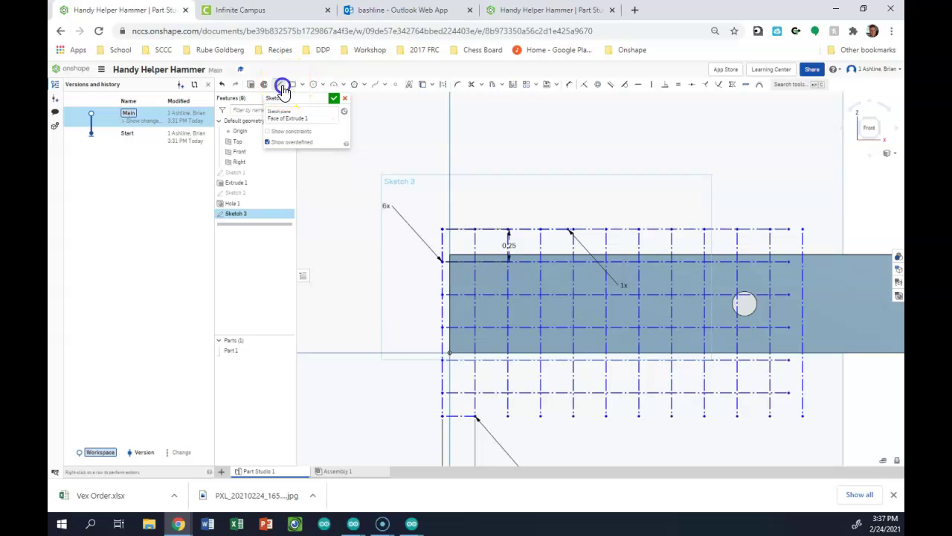
{"action": "left_click", "coordinate": [687, 255]}
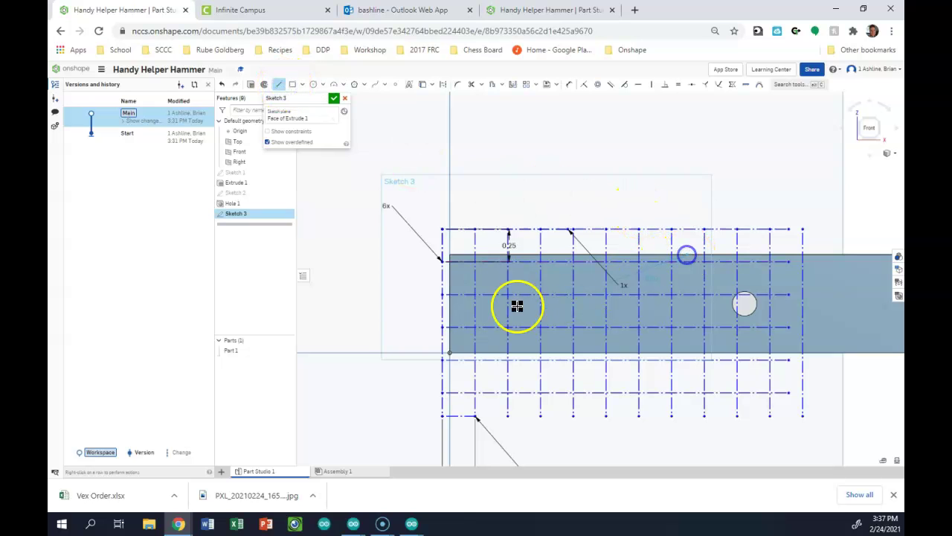
{"action": "left_click", "coordinate": [451, 276]}
Step: Dimension the horizontal distance from the bar's upper-left corner to the sloped line's right endpoint as 1.75 in
{"action": "key", "text": "d"}
{"action": "left_click", "coordinate": [463, 264]}
{"action": "left_click", "coordinate": [453, 255]}
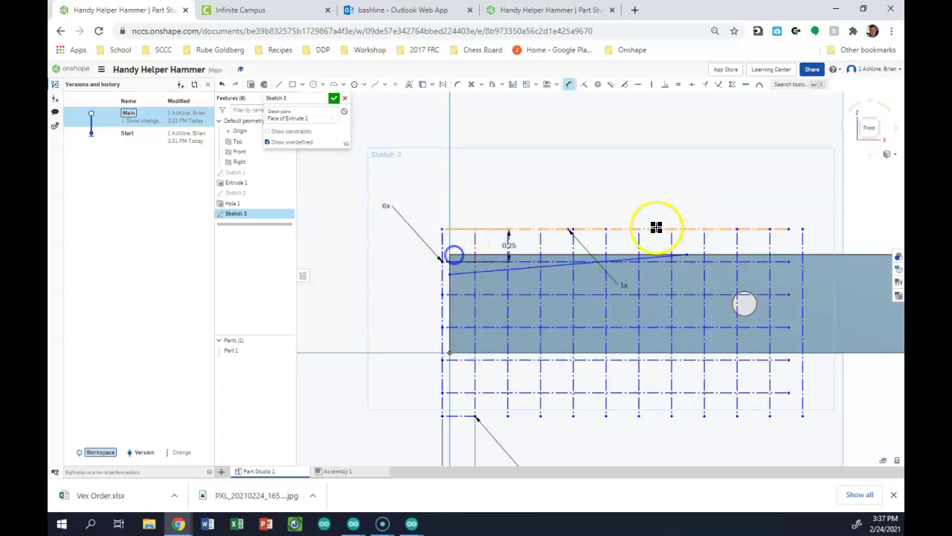
{"action": "left_click", "coordinate": [688, 255]}
{"action": "left_click", "coordinate": [566, 197]}
{"action": "type", "text": "1.75"}
{"action": "key", "text": "Return"}
{"action": "left_click", "coordinate": [552, 308]}
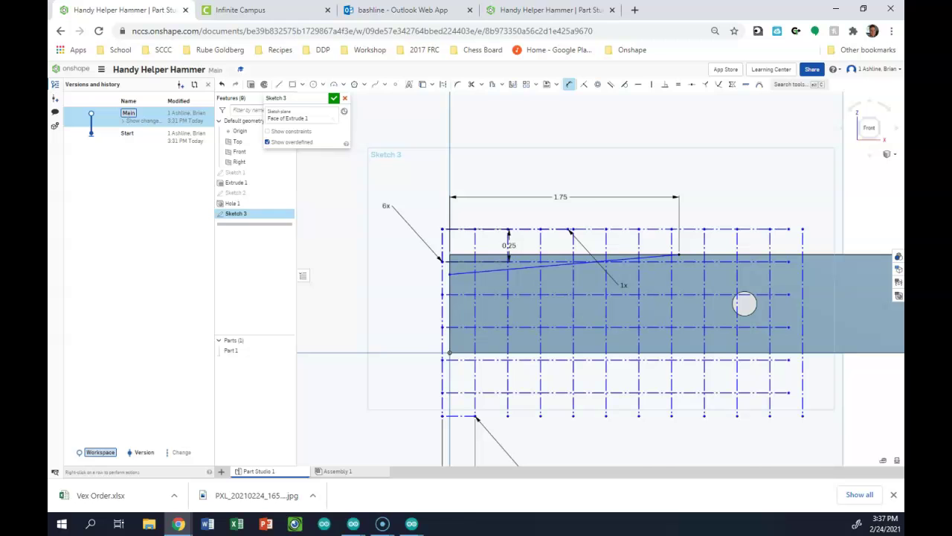
Step: Check the tip details in the Google Classroom reference drawing and sketch a downward-sloping line about 1.06 in long from the bar's left end edge
{"action": "mouse_move", "coordinate": [49, 198]}
{"action": "left_mouse_down"}
{"action": "mouse_move", "coordinate": [206, 49]}
{"action": "mouse_move", "coordinate": [174, 17]}
{"action": "left_mouse_up"}
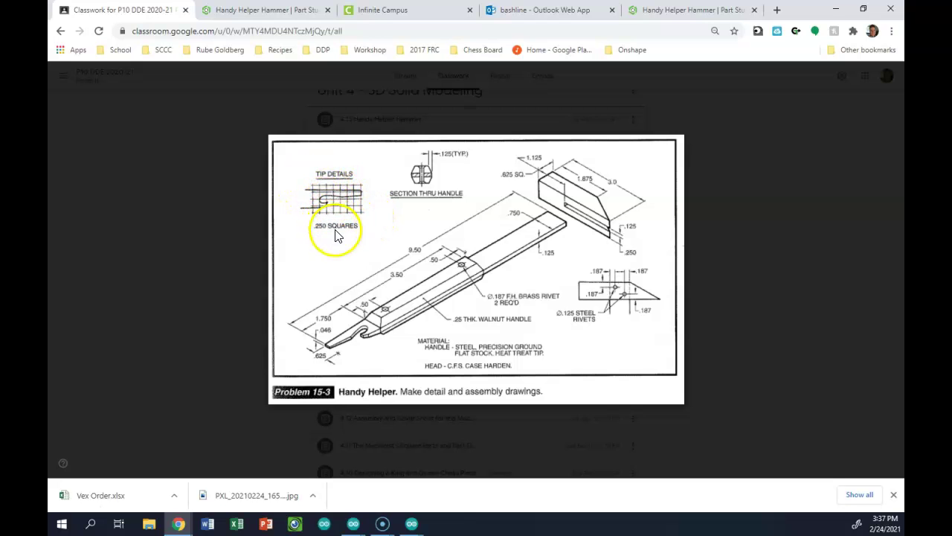
{"action": "left_click_drag", "start_coordinate": [800, 14], "coordinate": [705, 1]}
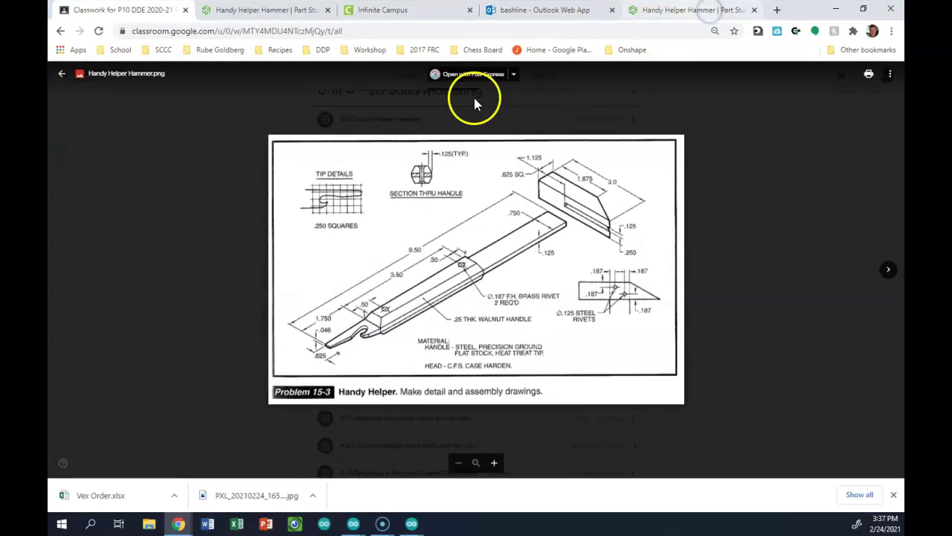
{"action": "left_click", "coordinate": [260, 11]}
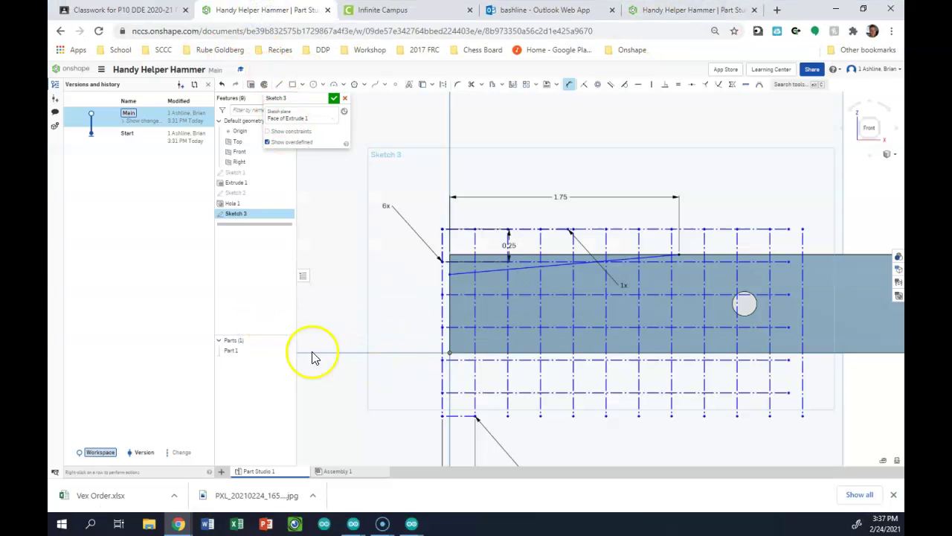
{"action": "scroll", "coordinate": [397, 355], "scroll_direction": "down", "scroll_amount": 3}
{"action": "scroll", "coordinate": [518, 401], "scroll_direction": "up", "scroll_amount": 3}
{"action": "scroll", "coordinate": [487, 393], "scroll_direction": "up", "scroll_amount": 1}
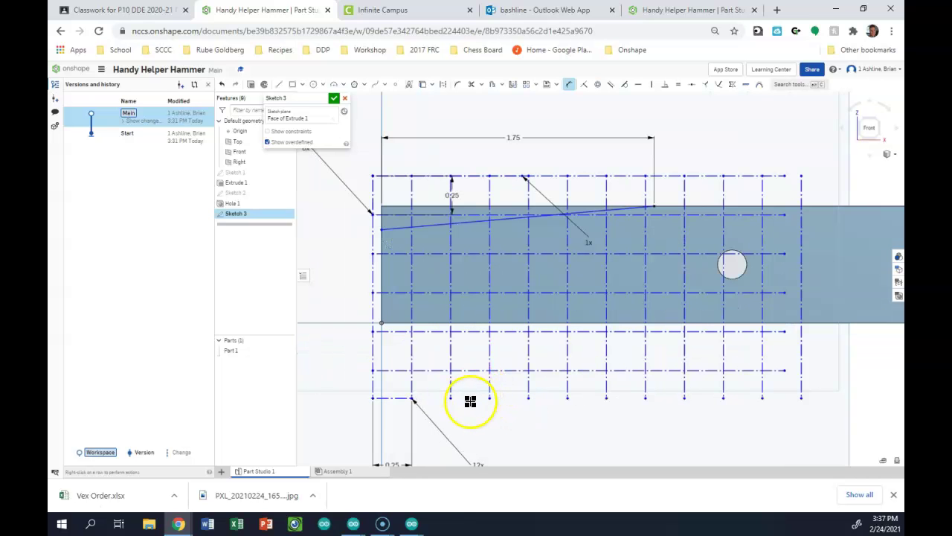
{"action": "left_click", "coordinate": [279, 85]}
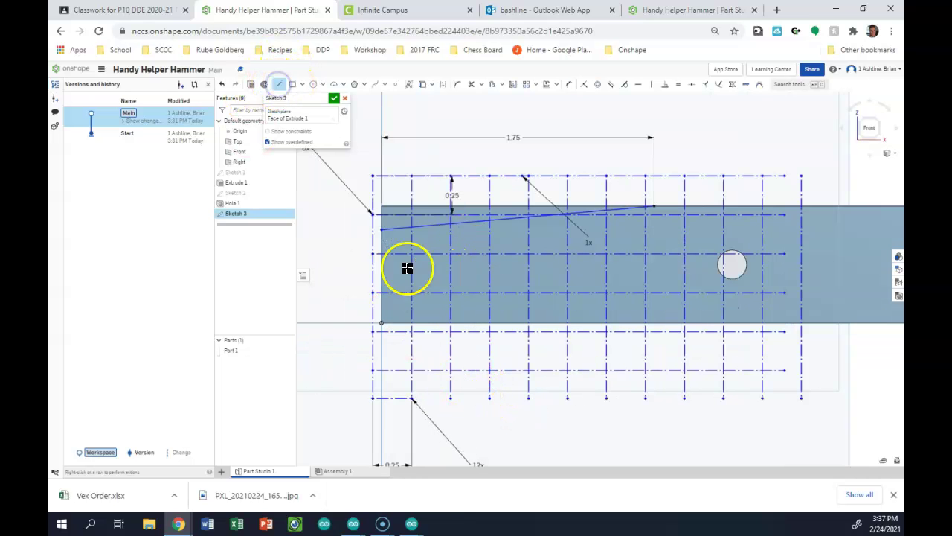
{"action": "scroll", "coordinate": [406, 268], "scroll_direction": "up", "scroll_amount": 2}
{"action": "left_click", "coordinate": [370, 242]}
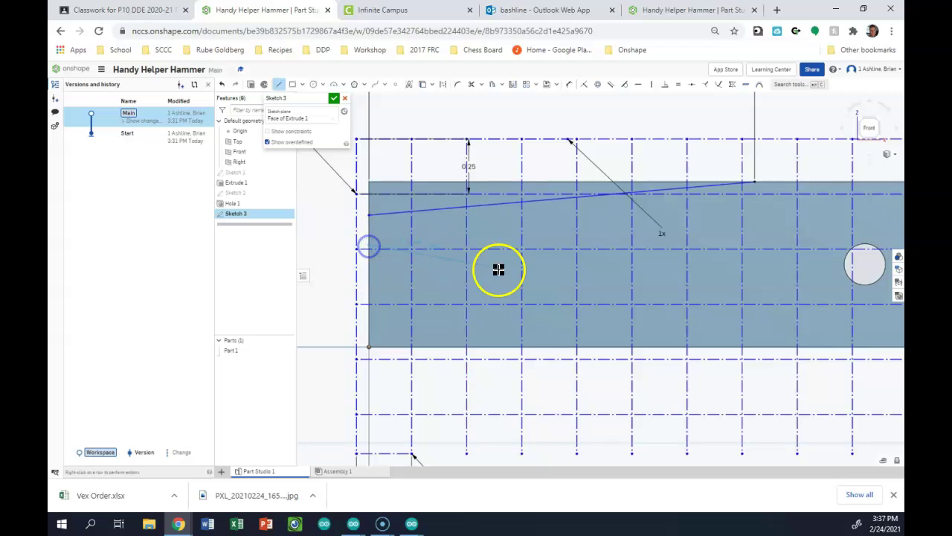
{"action": "left_click", "coordinate": [602, 270]}
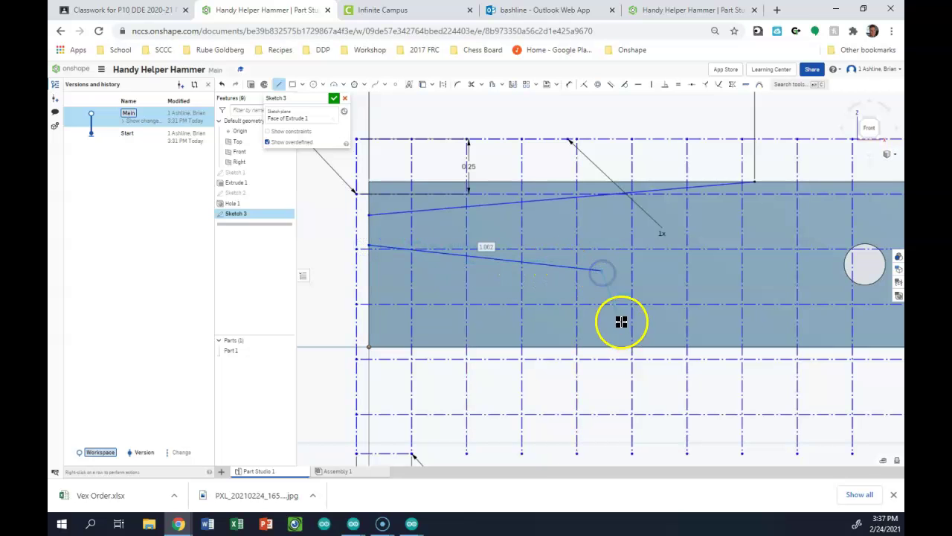
Step: Separate the Google Classroom reference drawing into its own window and keep the Onshape sketch in a smaller, repositioned window
{"action": "left_click", "coordinate": [863, 9]}
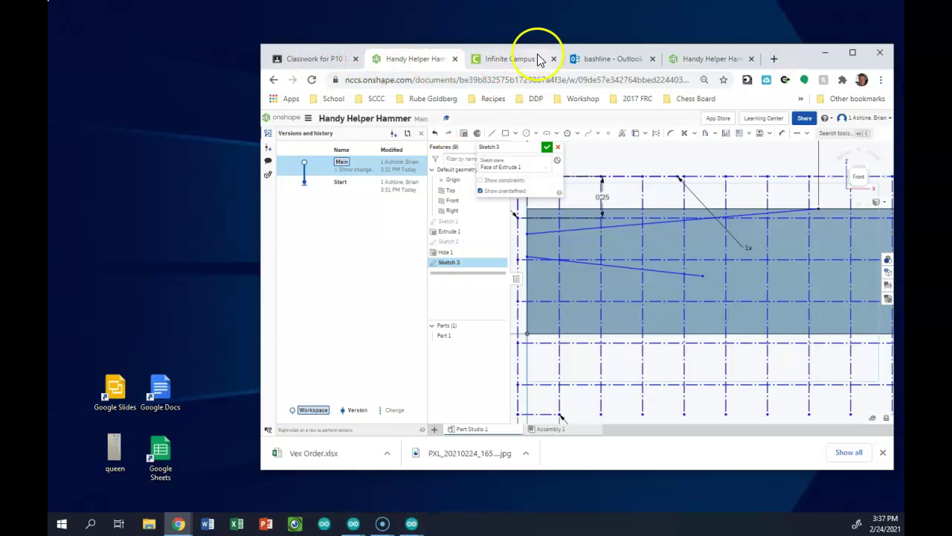
{"action": "left_click", "coordinate": [322, 59]}
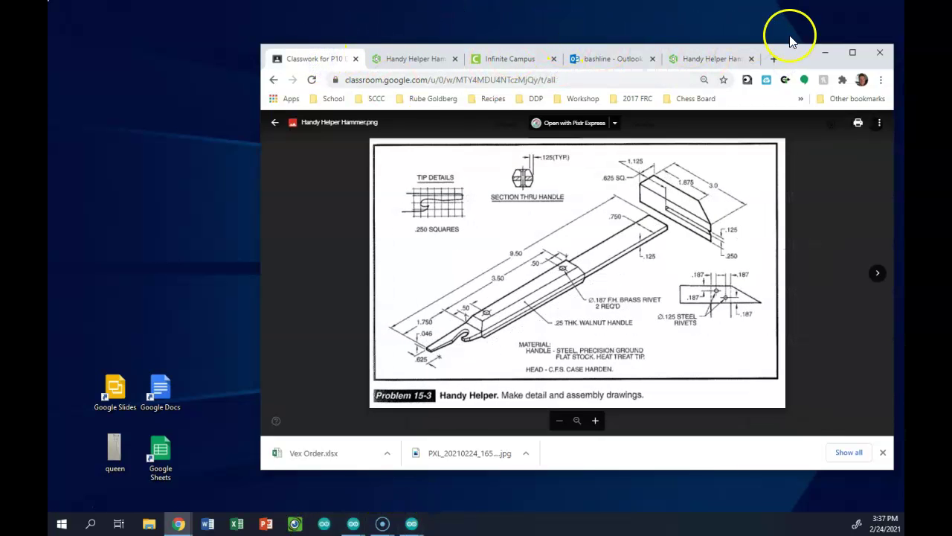
{"action": "left_click", "coordinate": [356, 59]}
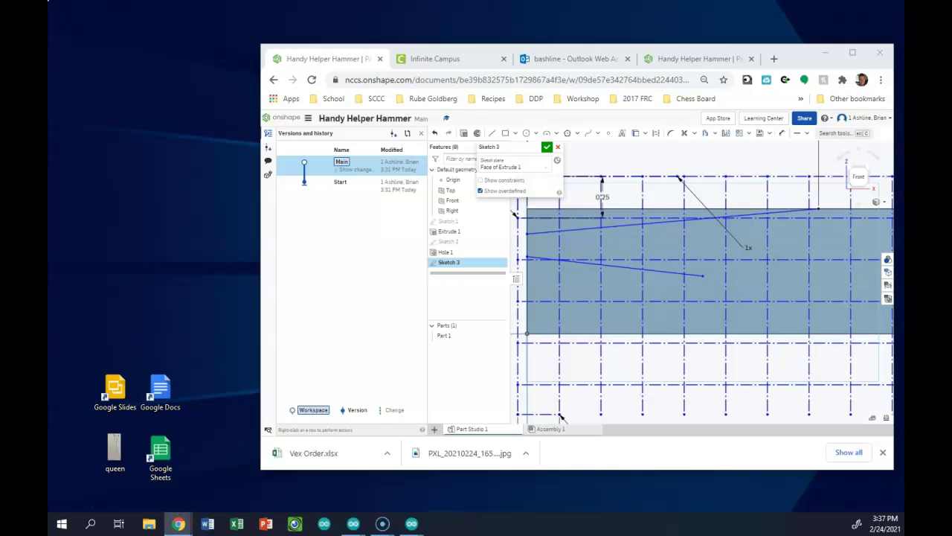
{"action": "left_click_drag", "start_coordinate": [781, 46], "coordinate": [685, 32]}
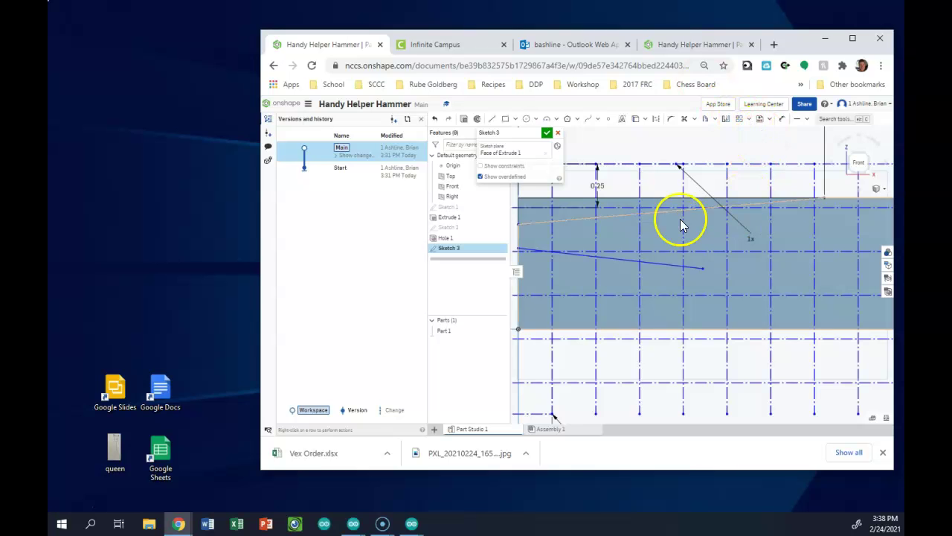
Step: Shorten and raise the lower sloped line, and move the upper line's left endpoint to just below the bar's upper edge
{"action": "scroll", "coordinate": [685, 221], "scroll_direction": "down", "scroll_amount": 3}
{"action": "left_click_drag", "start_coordinate": [559, 200], "coordinate": [564, 200]}
{"action": "left_click", "coordinate": [561, 203]}
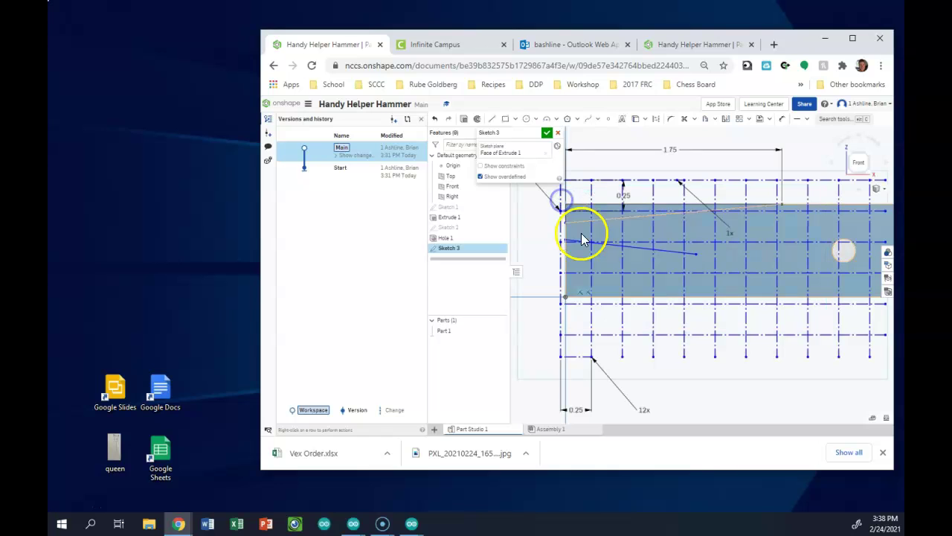
{"action": "left_click", "coordinate": [701, 269]}
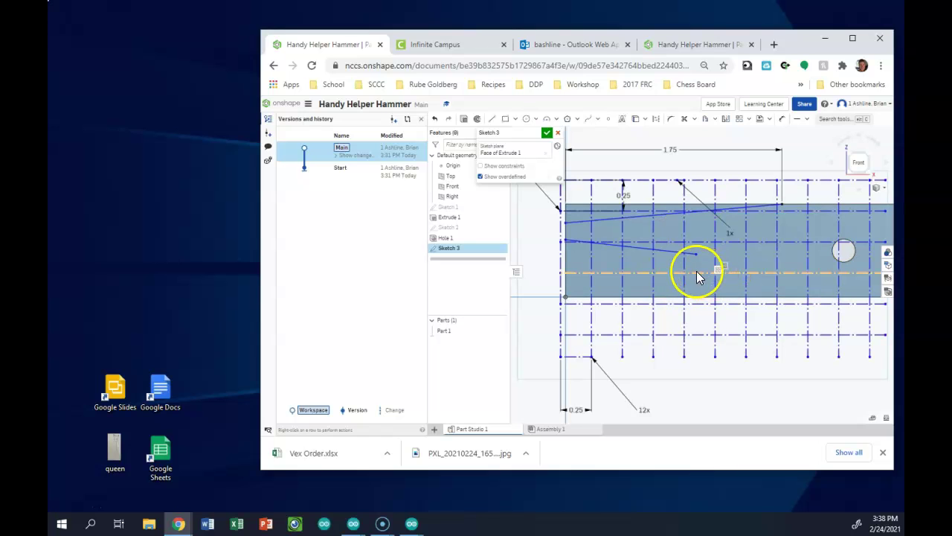
{"action": "mouse_move", "coordinate": [694, 255]}
{"action": "left_mouse_down"}
{"action": "mouse_move", "coordinate": [650, 260]}
{"action": "mouse_move", "coordinate": [589, 247]}
{"action": "mouse_move", "coordinate": [637, 253]}
{"action": "left_mouse_up"}
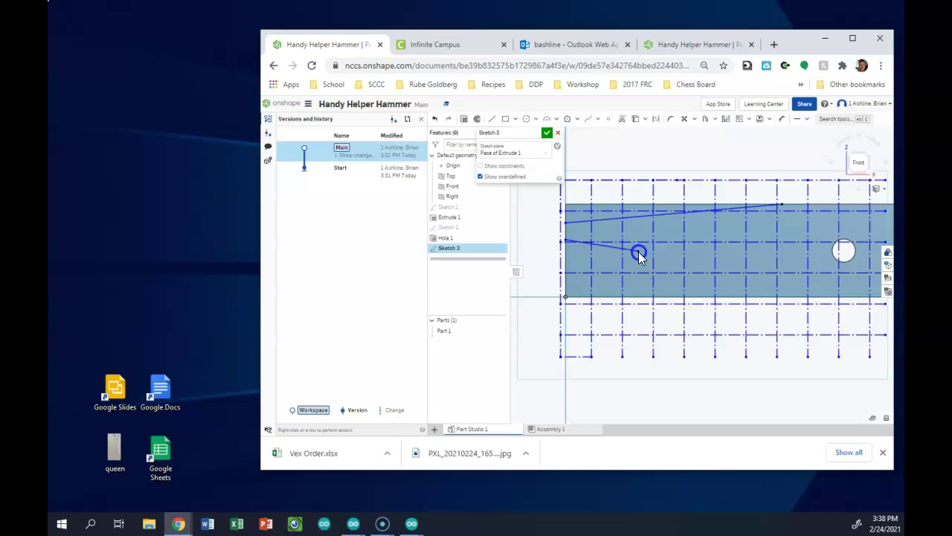
{"action": "mouse_move", "coordinate": [638, 251]}
{"action": "left_mouse_down"}
{"action": "mouse_move", "coordinate": [651, 247]}
{"action": "mouse_move", "coordinate": [647, 237]}
{"action": "left_mouse_up"}
{"action": "mouse_move", "coordinate": [565, 221]}
{"action": "left_mouse_down"}
{"action": "mouse_move", "coordinate": [568, 206]}
{"action": "mouse_move", "coordinate": [565, 230]}
{"action": "left_mouse_up"}
{"action": "left_click", "coordinate": [655, 273]}
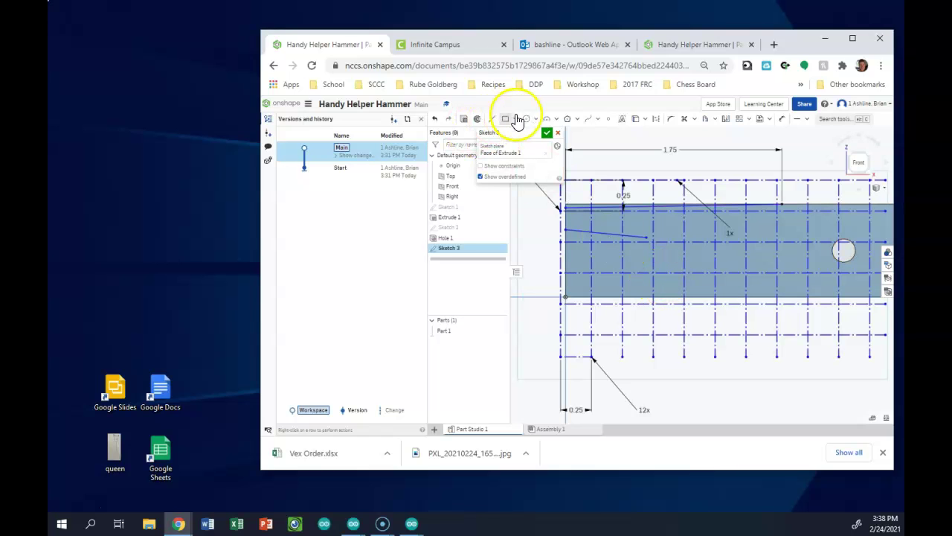
Step: Sketch an upward-bulging three-point arc from the lower line's right endpoint toward the hole, ending slightly lower than it starts
{"action": "left_click", "coordinate": [546, 120]}
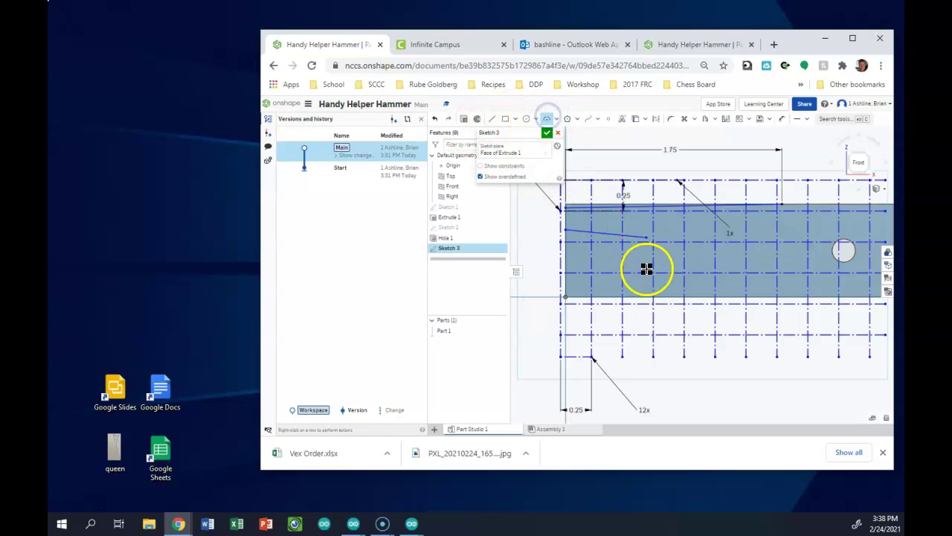
{"action": "left_click", "coordinate": [645, 235]}
{"action": "left_click", "coordinate": [704, 257]}
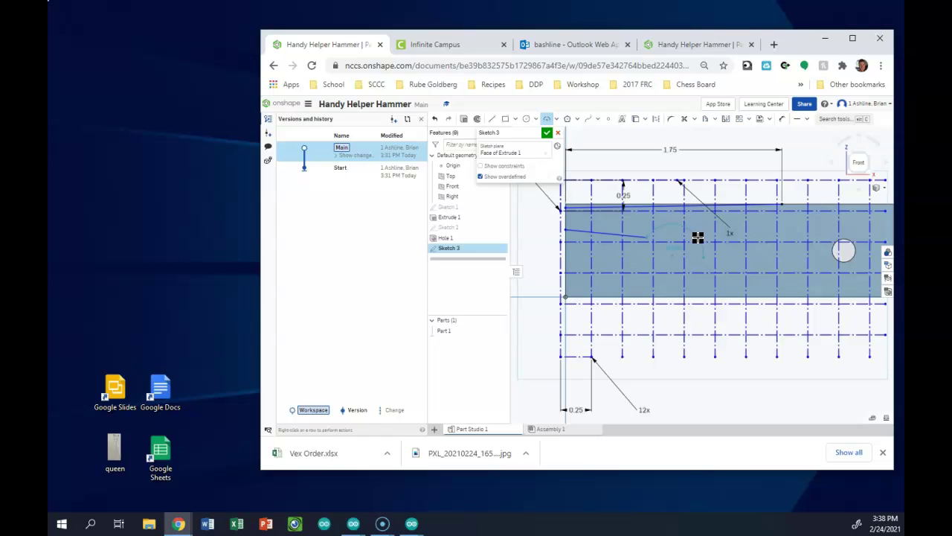
{"action": "left_click", "coordinate": [697, 238]}
{"action": "key", "text": "Escape"}
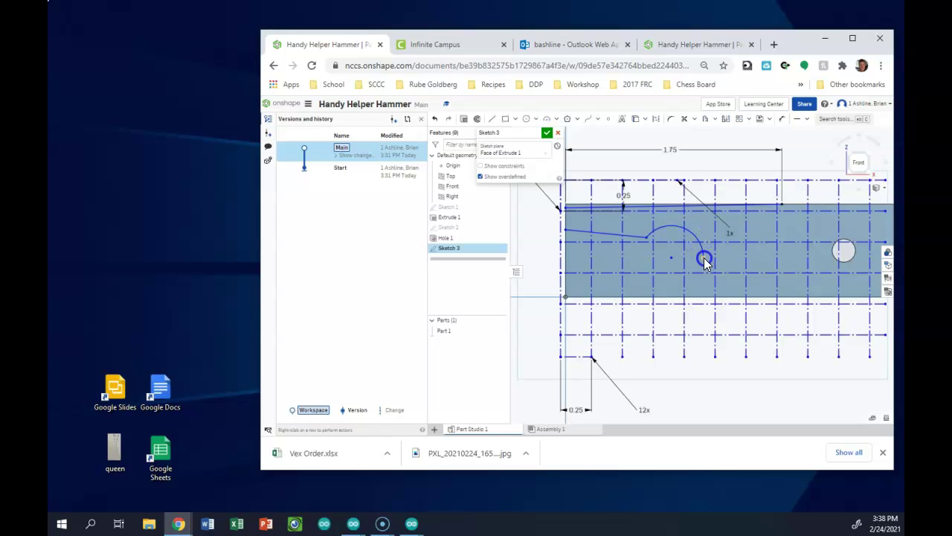